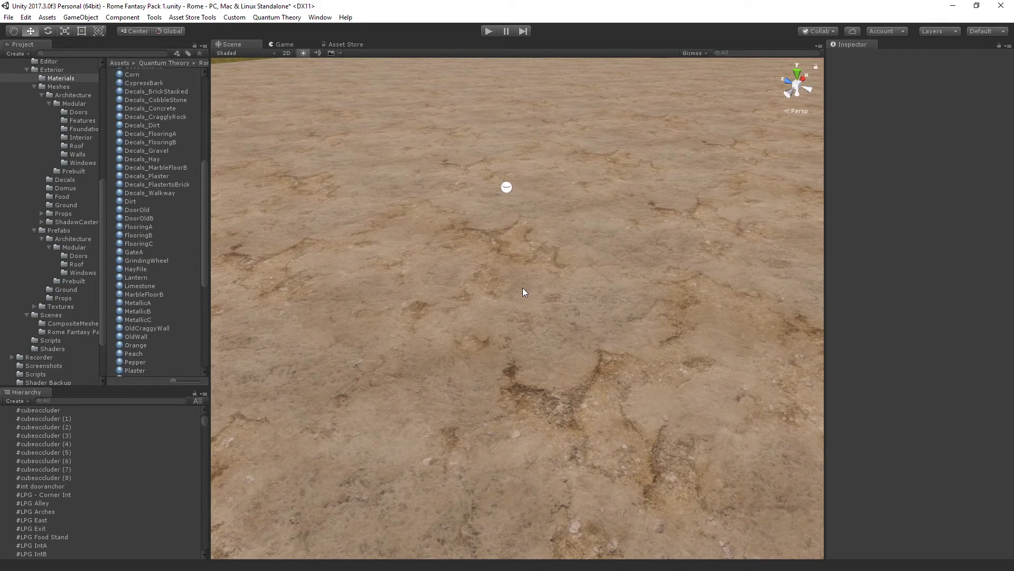
- Place the Decal_6m mesh from Rome's Exterior > Meshes > Decals folder on the ground at position -85, -6.5, 104
{"action": "left_click_drag", "start_coordinate": [100, 213], "coordinate": [102, 166]}
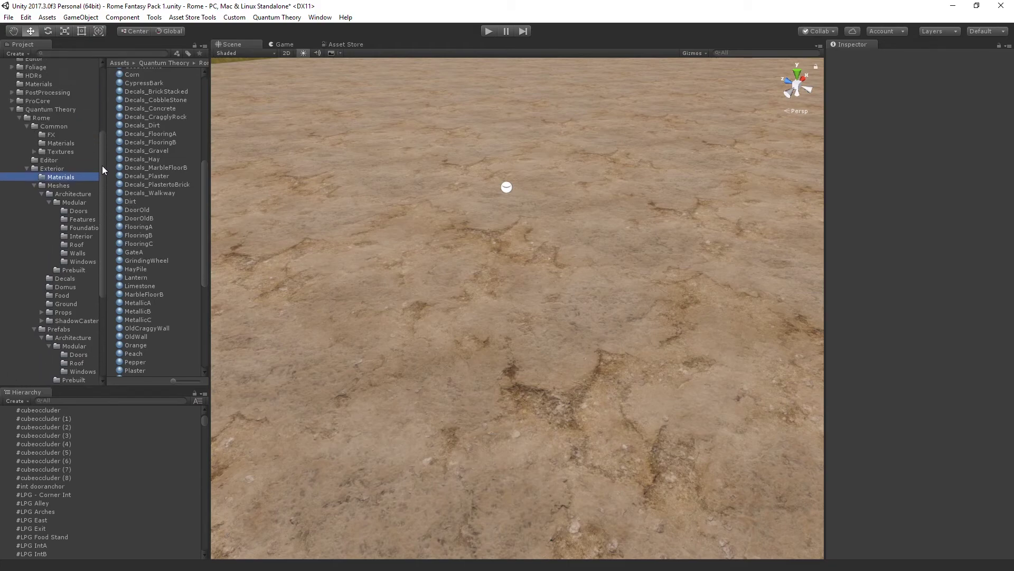
{"action": "left_click", "coordinate": [41, 117]}
{"action": "left_click", "coordinate": [52, 168]}
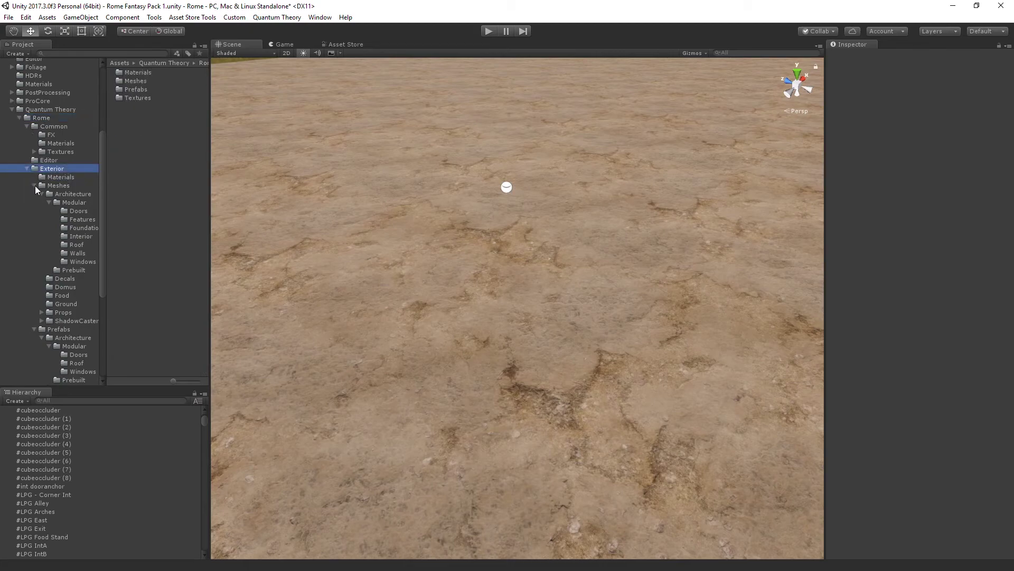
{"action": "left_click", "coordinate": [61, 186]}
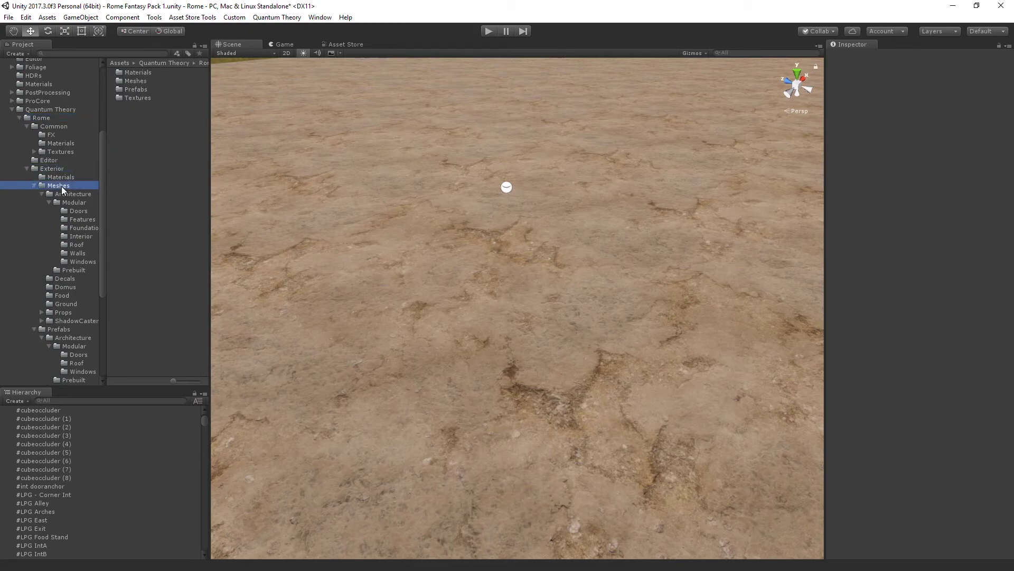
{"action": "left_click", "coordinate": [68, 279]}
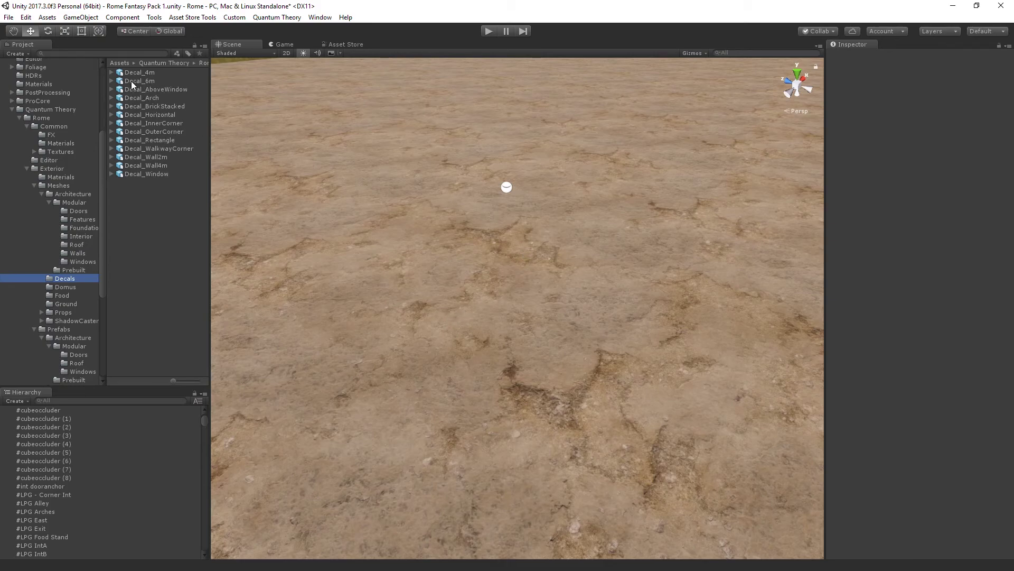
{"action": "left_click_drag", "start_coordinate": [131, 81], "coordinate": [506, 260]}
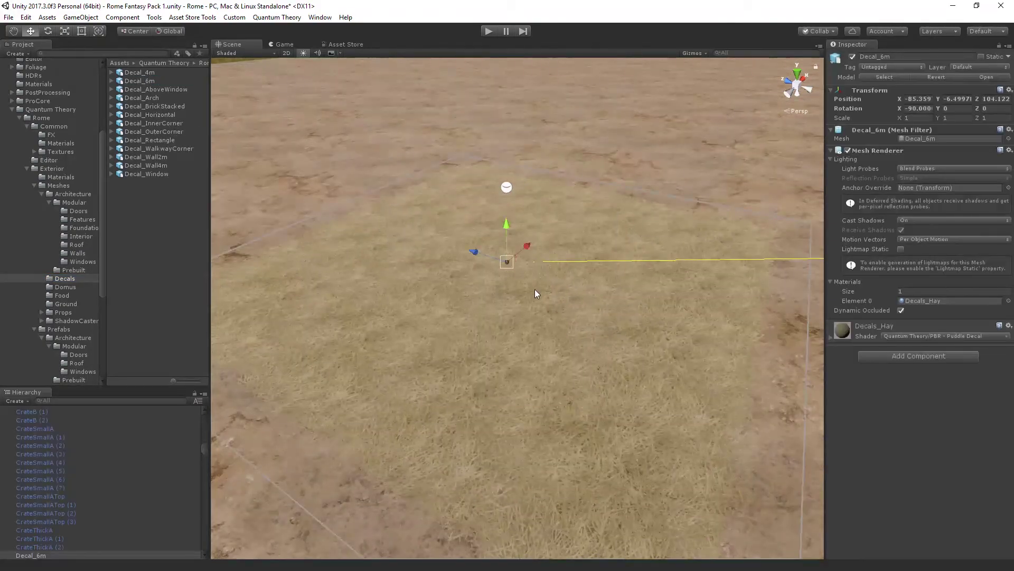
{"action": "right_click_drag", "start_coordinate": [535, 290], "coordinate": [638, 324]}
{"action": "left_click_drag", "start_coordinate": [638, 325], "coordinate": [560, 365], "text": "alt"}
{"action": "left_click_drag", "start_coordinate": [552, 291], "coordinate": [533, 294], "text": "alt"}
{"action": "left_click_drag", "start_coordinate": [499, 163], "coordinate": [528, 215], "text": "alt"}
{"action": "left_click_drag", "start_coordinate": [509, 267], "coordinate": [594, 285], "text": "alt"}
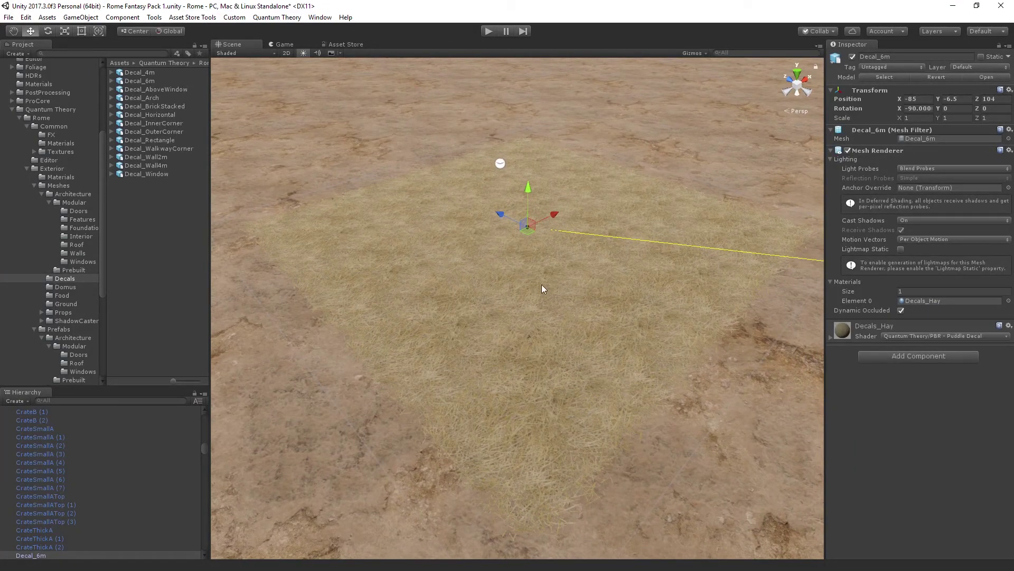
- Locate the decal's material among the Exterior materials and apply Decals_CobbleStone to the ground decal instead
{"action": "left_click", "coordinate": [923, 301]}
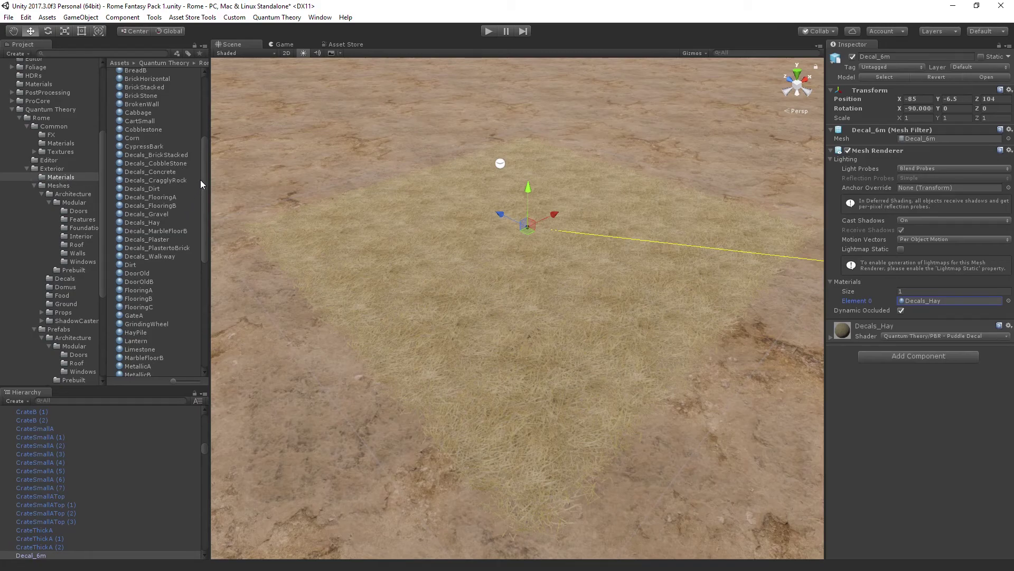
{"action": "scroll", "coordinate": [198, 180], "scroll_direction": "down", "scroll_amount": 1}
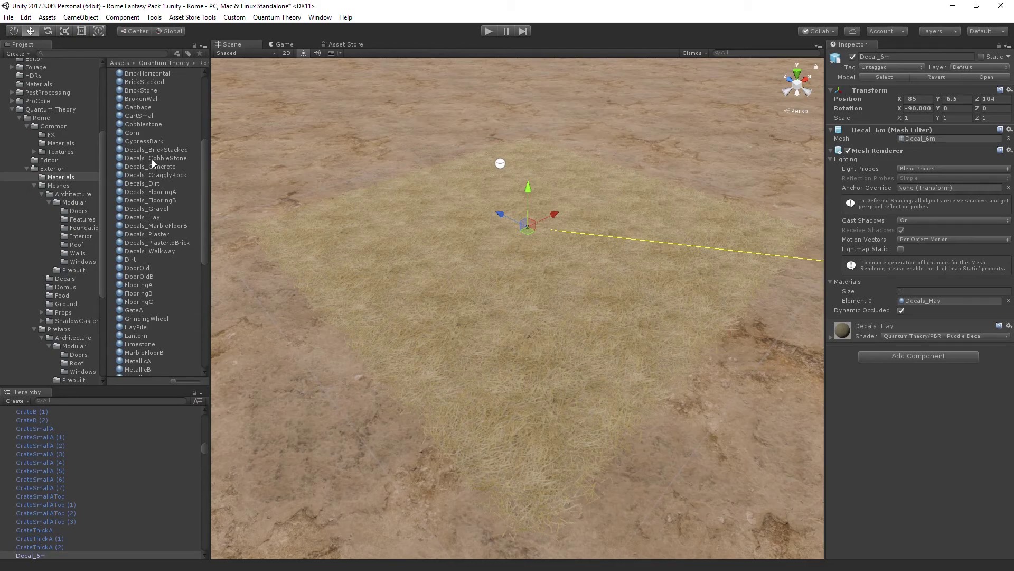
{"action": "left_click_drag", "start_coordinate": [173, 158], "coordinate": [446, 262]}
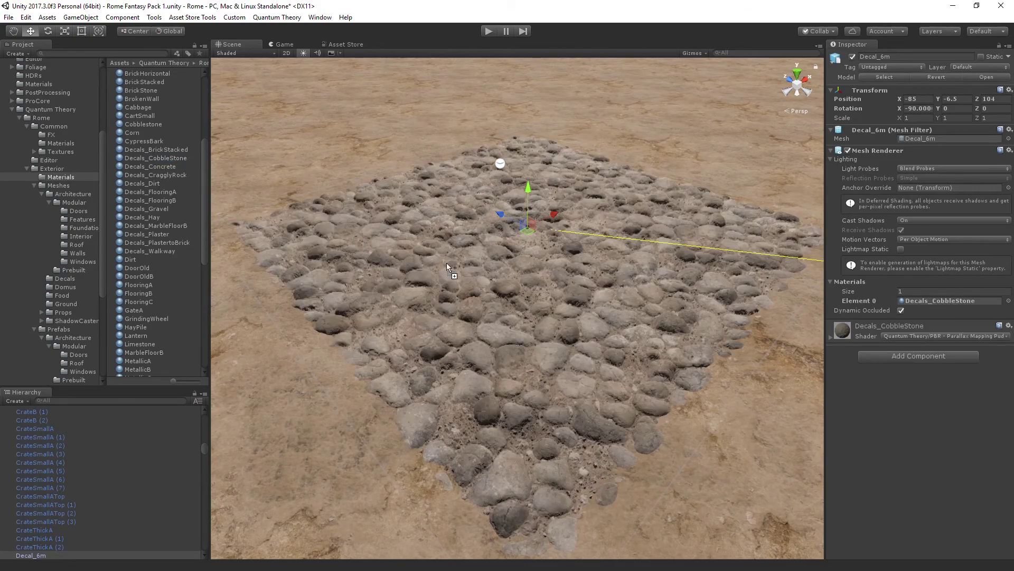
{"action": "right_click_drag", "start_coordinate": [475, 302], "coordinate": [434, 293]}
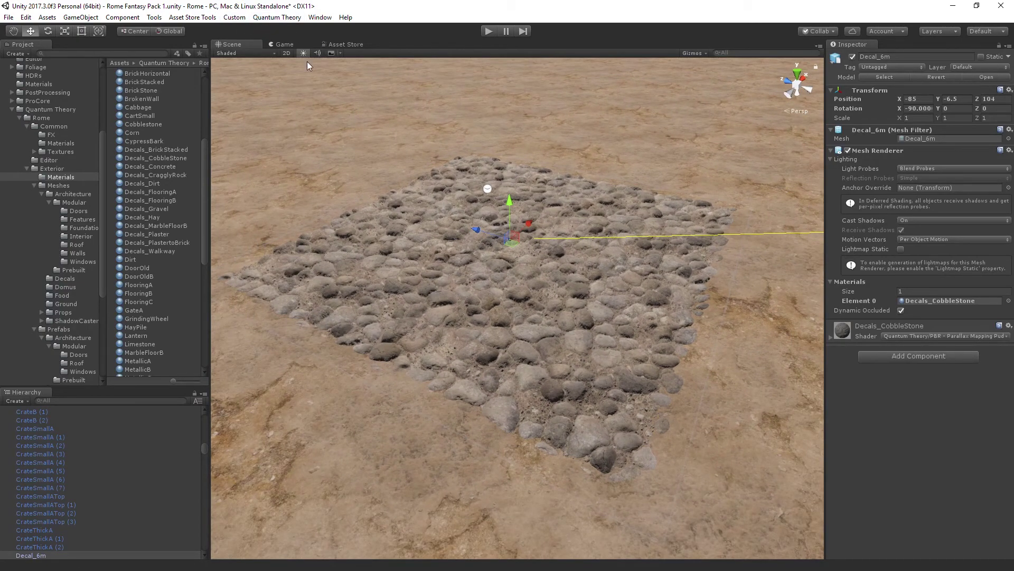
- View the Polybrush (Beta) page in the Asset Store and return to the cobblestone decal in the scene
{"action": "left_click", "coordinate": [342, 43]}
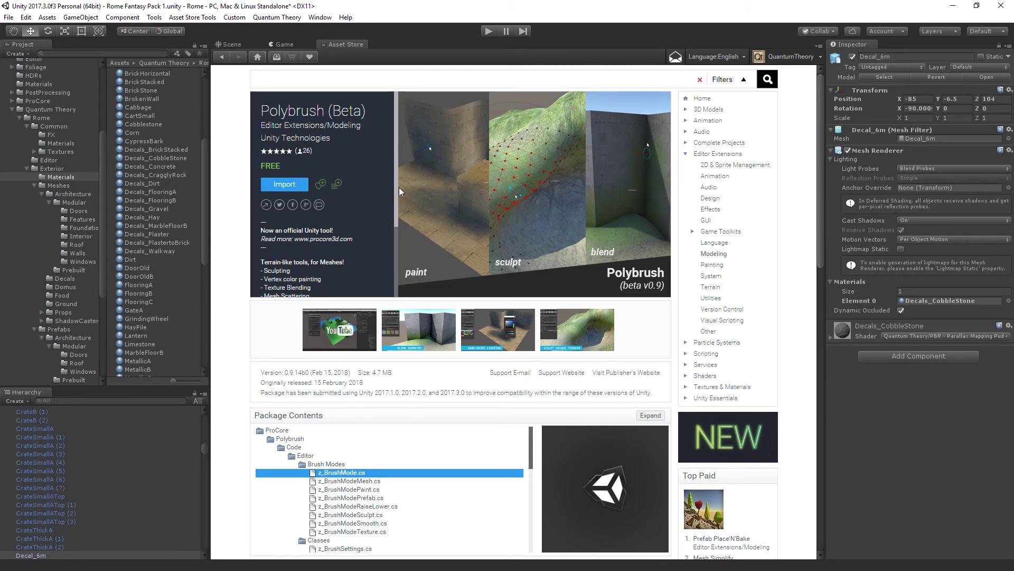
{"action": "left_click", "coordinate": [233, 44]}
{"action": "left_click_drag", "start_coordinate": [489, 272], "coordinate": [543, 278], "text": "alt"}
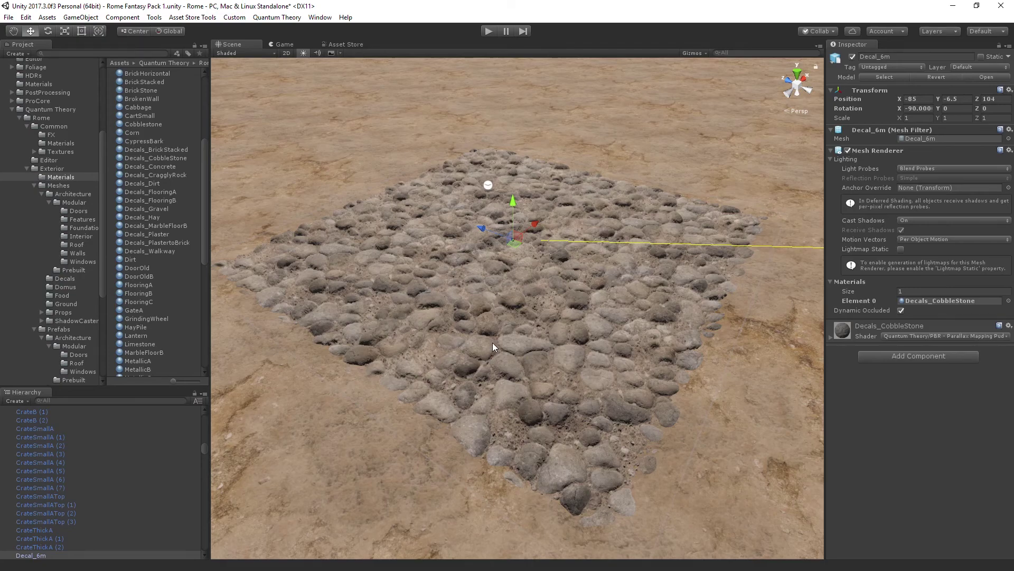
{"action": "mouse_move", "coordinate": [502, 269]}
{"action": "right_mouse_down"}
{"action": "mouse_move", "coordinate": [496, 280]}
{"action": "mouse_move", "coordinate": [509, 273]}
{"action": "right_mouse_up"}
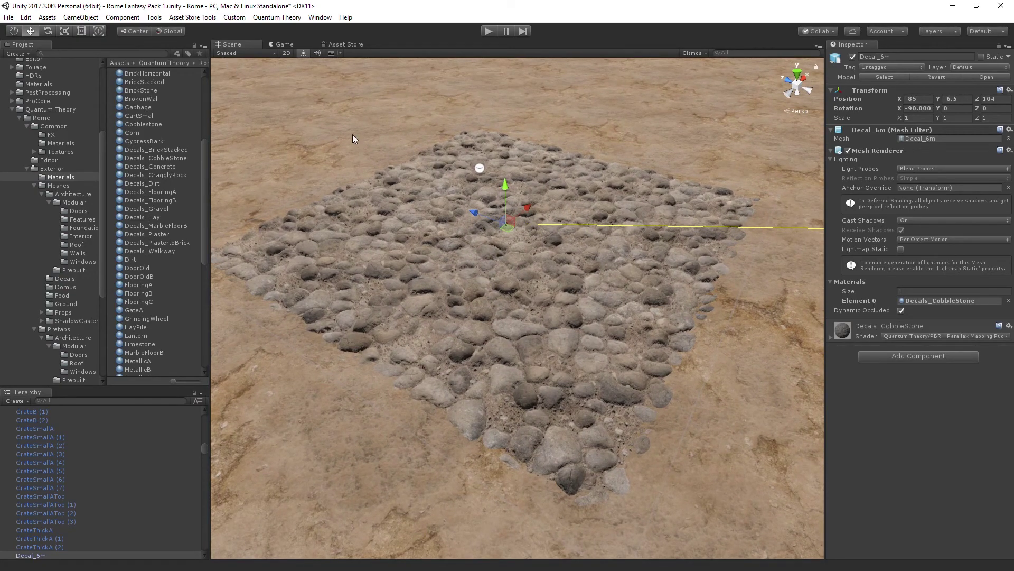
- Open the Polybrush window beside the scene and switch it to vertex color painting mode
{"action": "left_click", "coordinate": [154, 17]}
{"action": "mouse_move", "coordinate": [122, 33]}
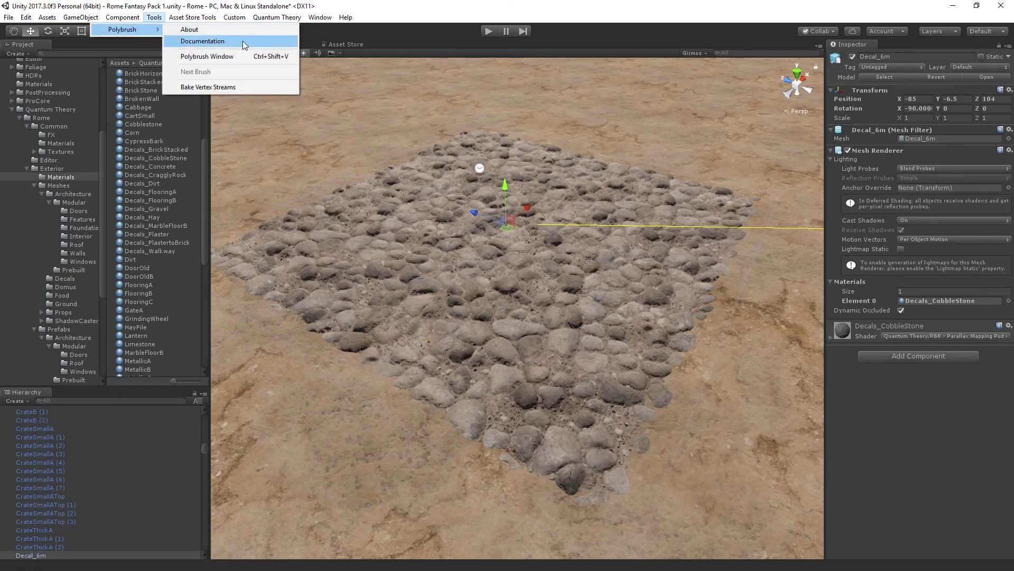
{"action": "left_click", "coordinate": [207, 57]}
{"action": "left_click_drag", "start_coordinate": [174, 85], "coordinate": [232, 74]}
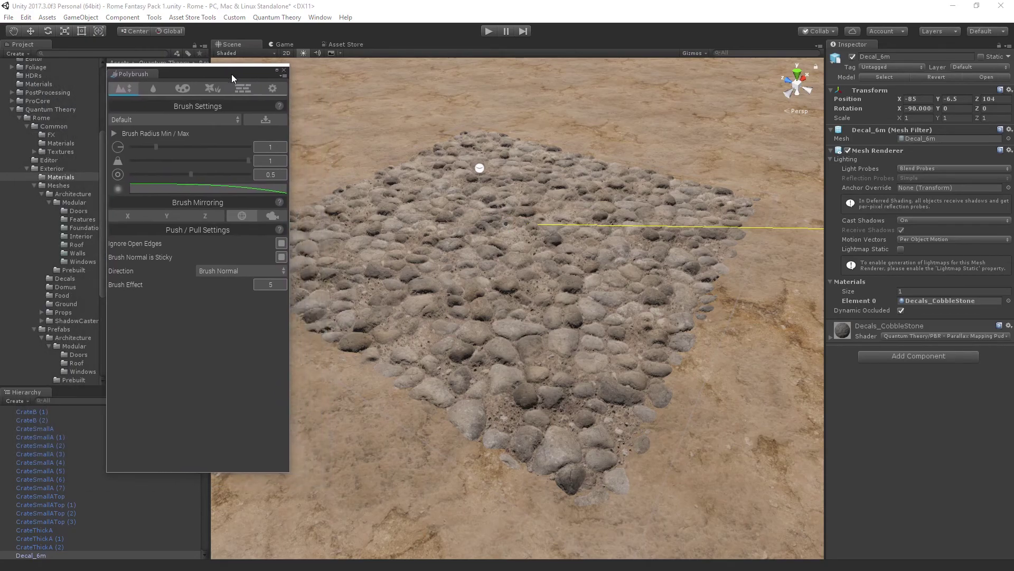
{"action": "left_click", "coordinate": [181, 88]}
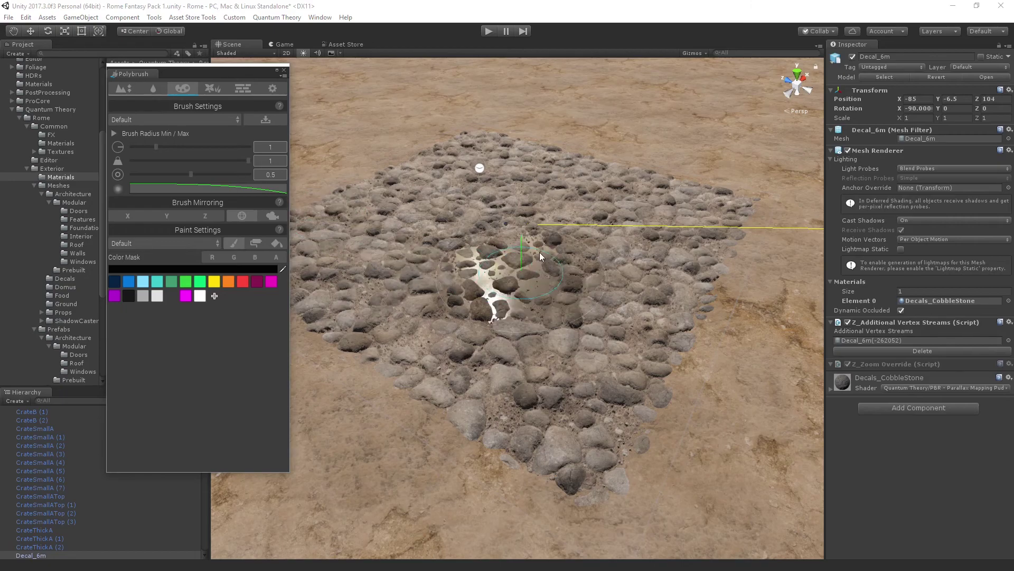
- Set the Polybrush paint color to white with full alpha and save it as a palette swatch
{"action": "key", "text": "w"}
{"action": "mouse_move", "coordinate": [481, 280]}
{"action": "right_mouse_down"}
{"action": "mouse_move", "coordinate": [468, 234]}
{"action": "mouse_move", "coordinate": [498, 287]}
{"action": "right_mouse_up"}
{"action": "left_click_drag", "start_coordinate": [498, 287], "coordinate": [562, 248], "text": "alt"}
{"action": "right_click_drag", "start_coordinate": [562, 248], "coordinate": [573, 267]}
{"action": "key", "text": "w"}
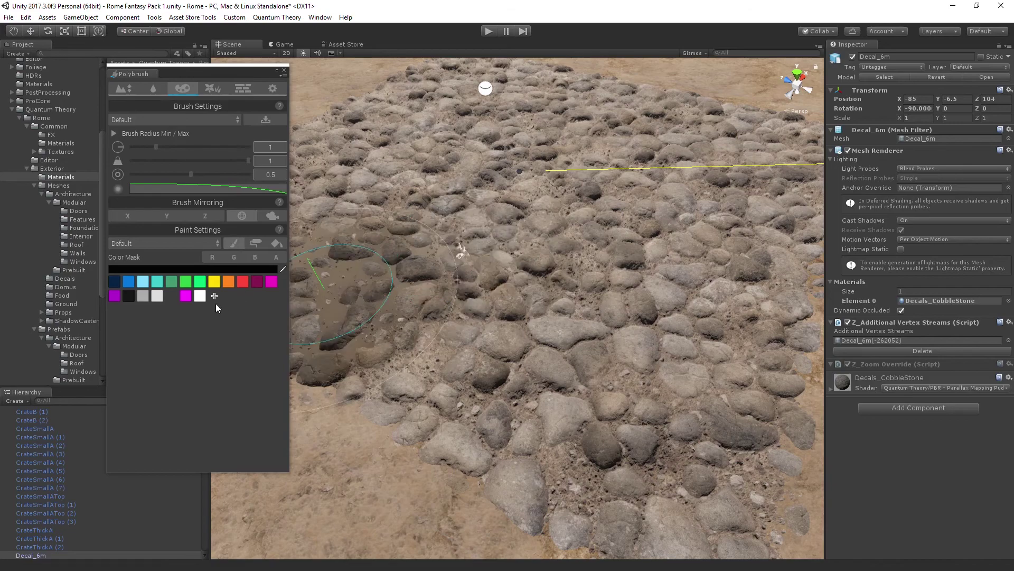
{"action": "left_click", "coordinate": [174, 268]}
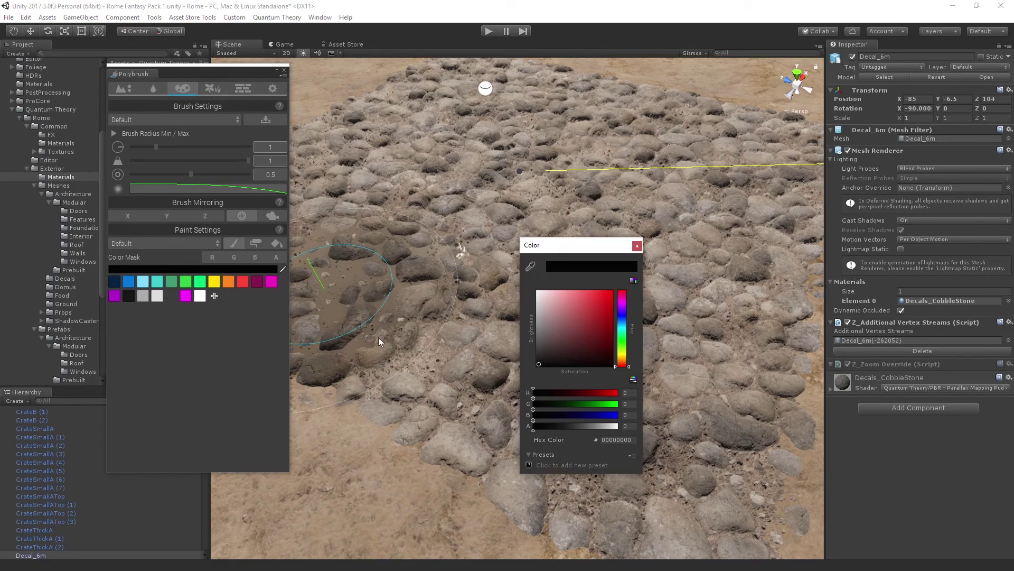
{"action": "left_click_drag", "start_coordinate": [578, 356], "coordinate": [538, 292]}
{"action": "left_click_drag", "start_coordinate": [534, 425], "coordinate": [618, 426]}
{"action": "left_click", "coordinate": [638, 245]}
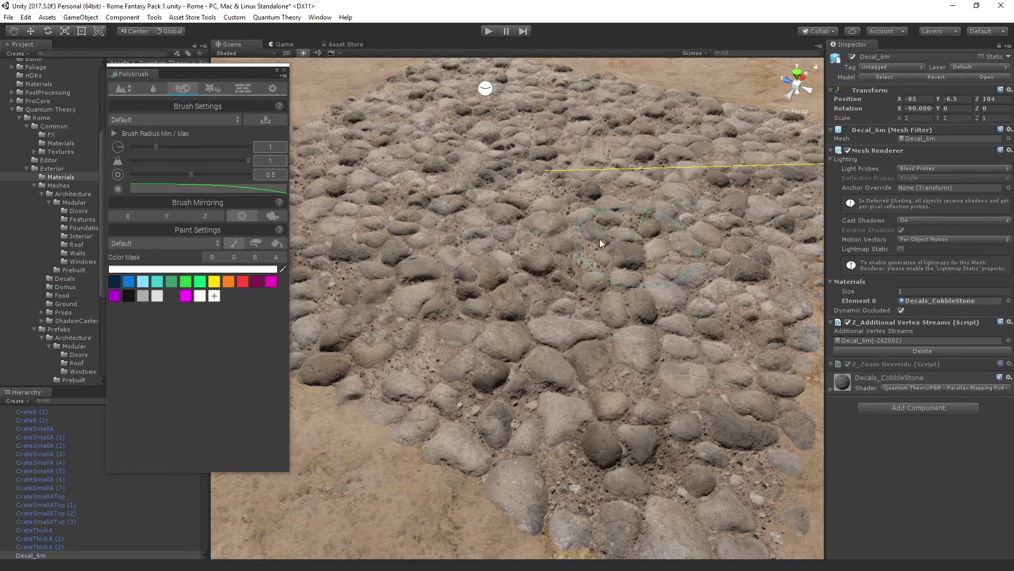
{"action": "left_click", "coordinate": [216, 296]}
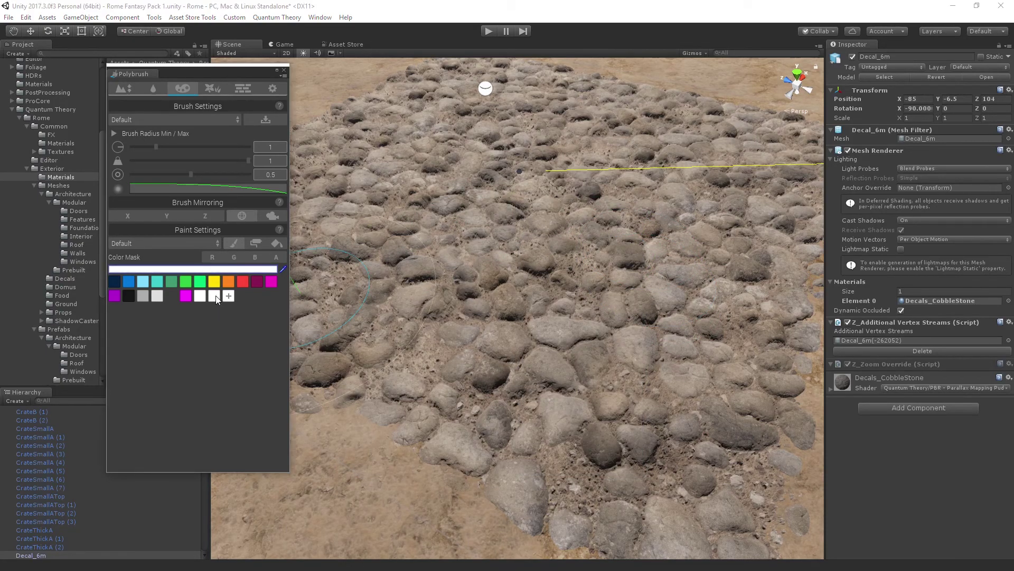
- Set the paint color to black with zero alpha, save it as a swatch, and undo the last test stroke
{"action": "left_click", "coordinate": [157, 269]}
{"action": "left_click_drag", "start_coordinate": [590, 318], "coordinate": [525, 375]}
{"action": "left_click_drag", "start_coordinate": [618, 426], "coordinate": [524, 428]}
{"action": "left_click", "coordinate": [637, 245]}
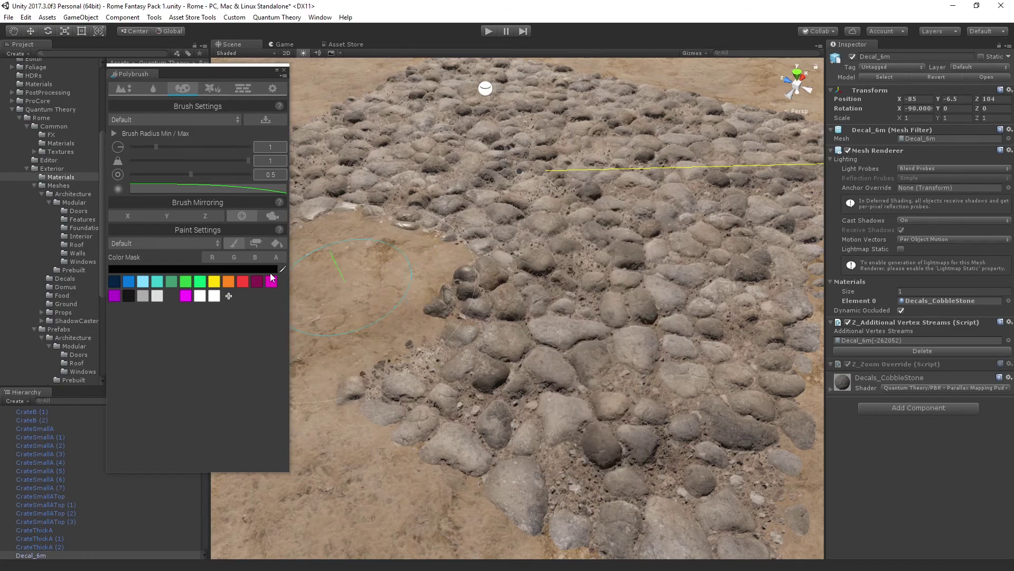
{"action": "left_click", "coordinate": [228, 297]}
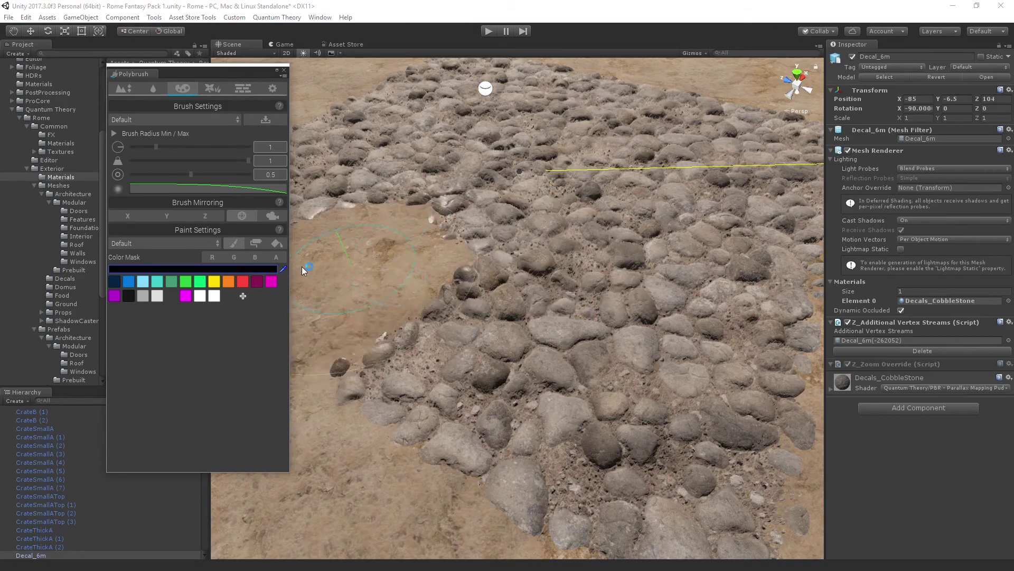
{"action": "key", "text": "ctrl+z"}
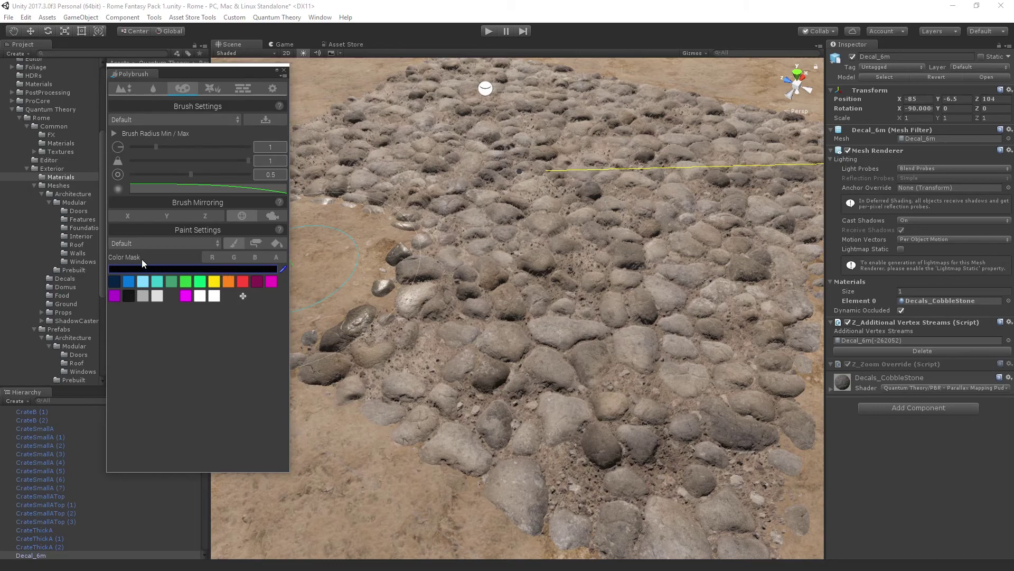
- Toggle the G channel in the color mask and paint a dark stain across the middle of the cobblestone decal
{"action": "left_click", "coordinate": [238, 258]}
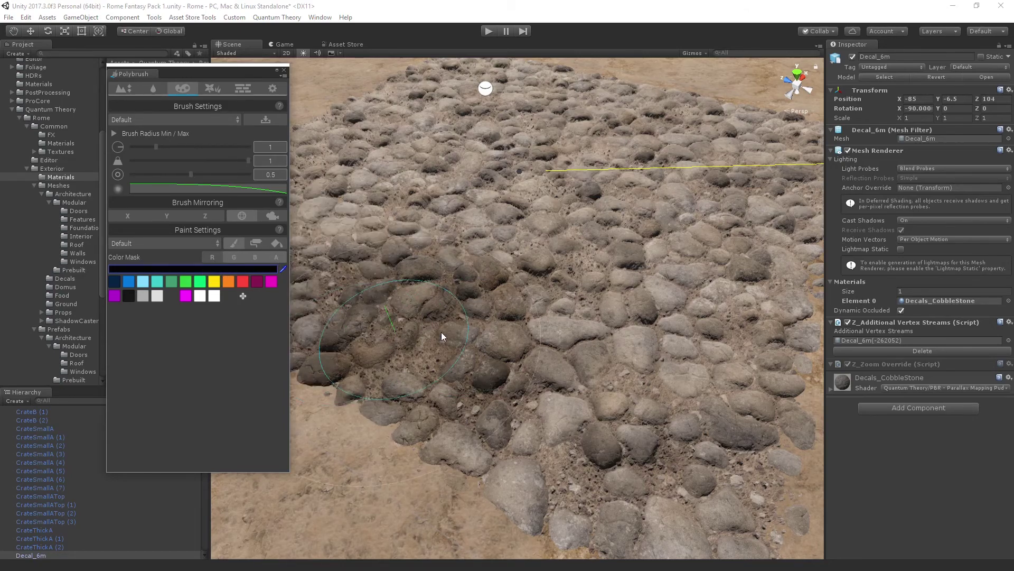
{"action": "mouse_move", "coordinate": [482, 207]}
{"action": "left_mouse_down"}
{"action": "mouse_move", "coordinate": [436, 164]}
{"action": "mouse_move", "coordinate": [583, 171]}
{"action": "mouse_move", "coordinate": [562, 172]}
{"action": "left_mouse_up"}
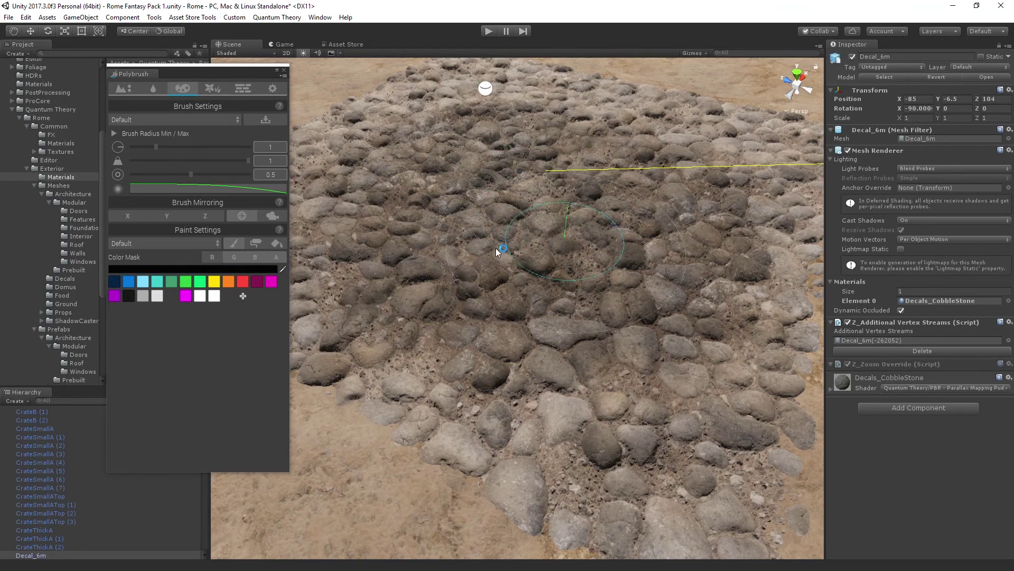
{"action": "left_click_drag", "start_coordinate": [510, 233], "coordinate": [602, 233], "text": "alt"}
{"action": "right_click_drag", "start_coordinate": [603, 233], "coordinate": [464, 193]}
{"action": "key", "text": "w"}
{"action": "left_click_drag", "start_coordinate": [464, 195], "coordinate": [506, 214], "text": "alt"}
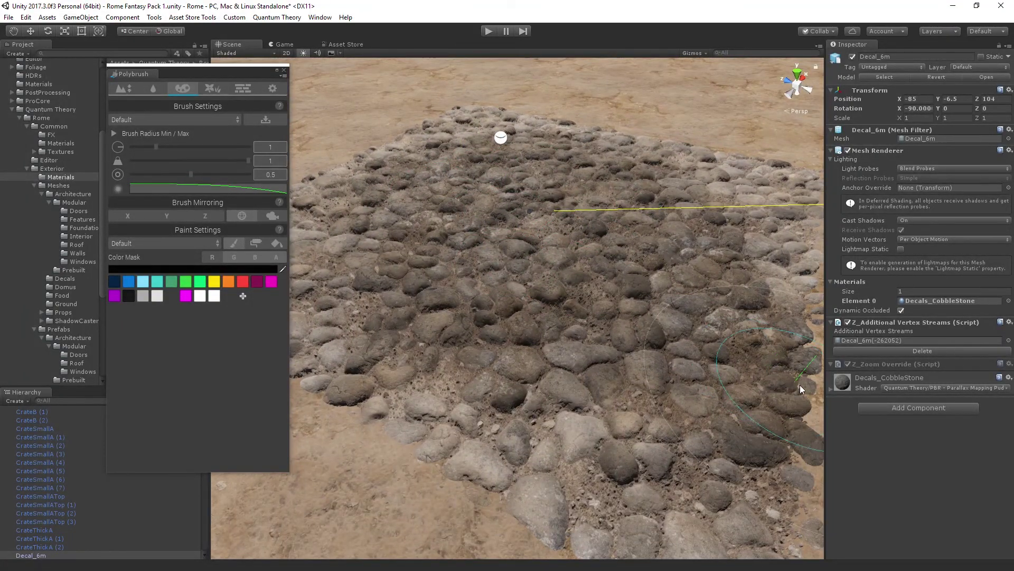
- Try the maximum Stain Power on the Decals_CobbleStone material and set it back to 2
{"action": "left_click", "coordinate": [831, 389]}
{"action": "scroll", "coordinate": [845, 402], "scroll_direction": "down", "scroll_amount": 4}
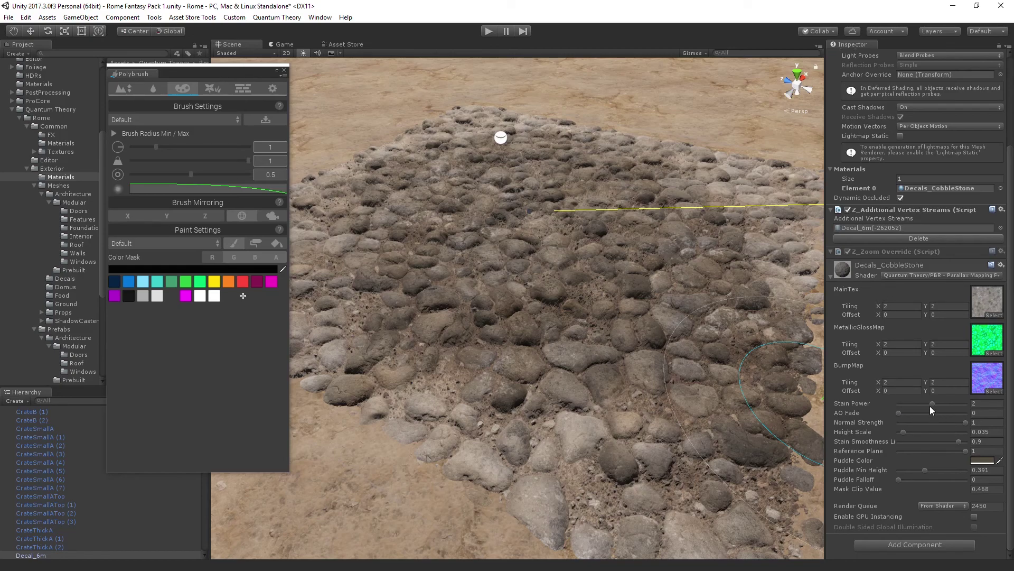
{"action": "mouse_move", "coordinate": [931, 406]}
{"action": "left_mouse_down"}
{"action": "mouse_move", "coordinate": [914, 404]}
{"action": "mouse_move", "coordinate": [977, 408]}
{"action": "mouse_move", "coordinate": [880, 401]}
{"action": "mouse_move", "coordinate": [995, 405]}
{"action": "left_mouse_up"}
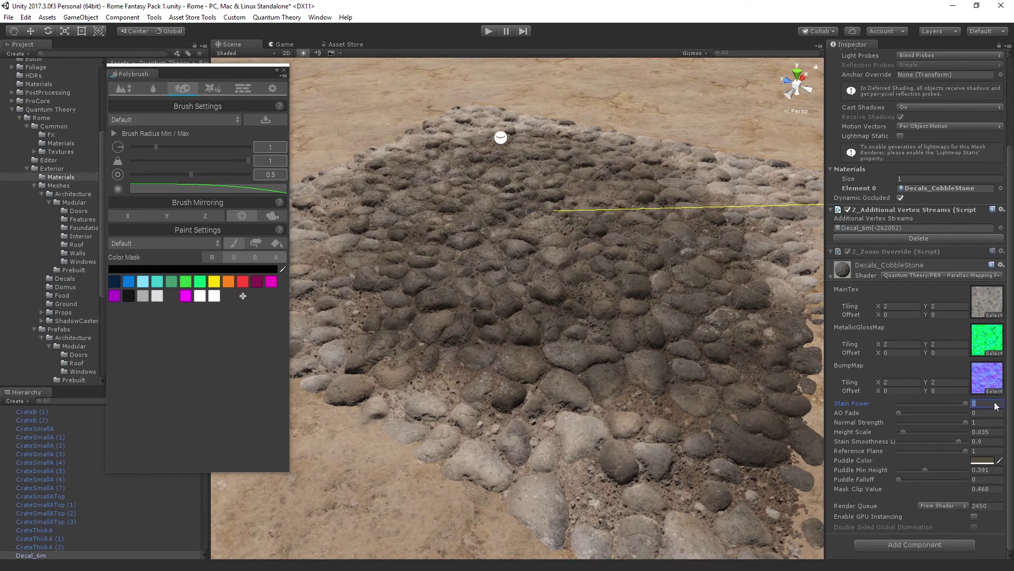
{"action": "type", "text": "2"}
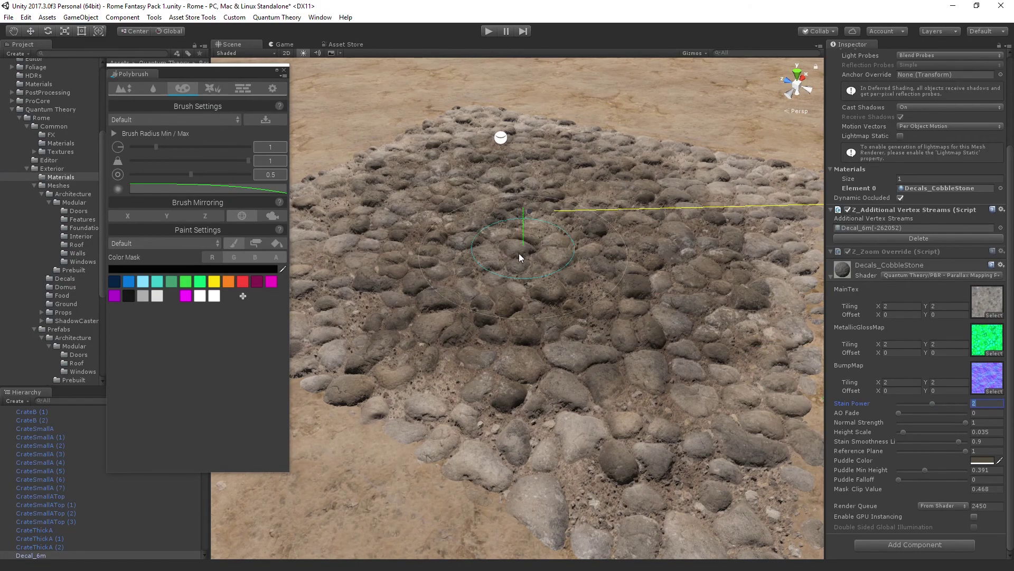
- Try painting away a patch of cobblestones near the decal's edge and undo the strokes
{"action": "left_click_drag", "start_coordinate": [519, 256], "coordinate": [469, 281], "text": "alt"}
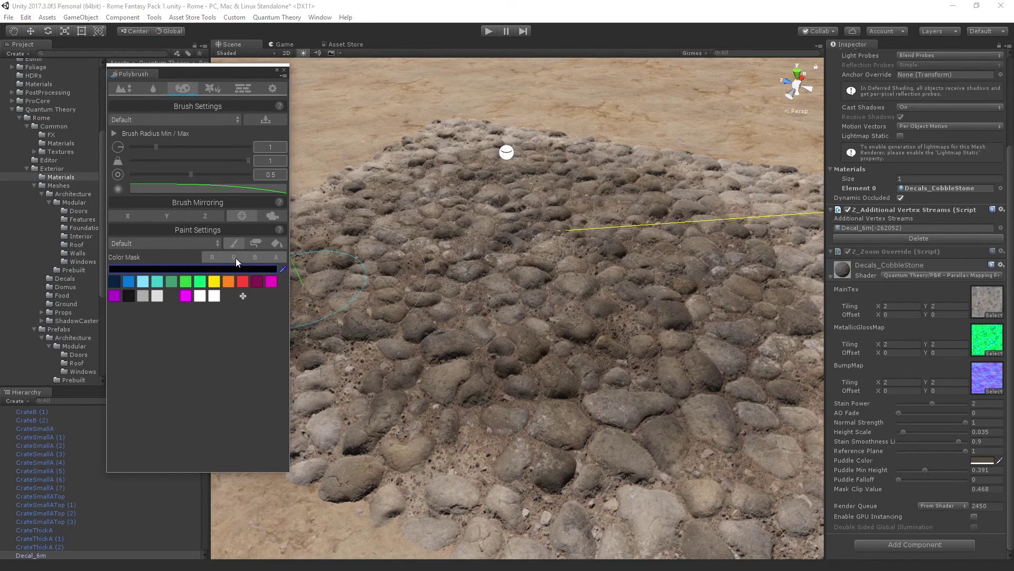
{"action": "left_click", "coordinate": [394, 276]}
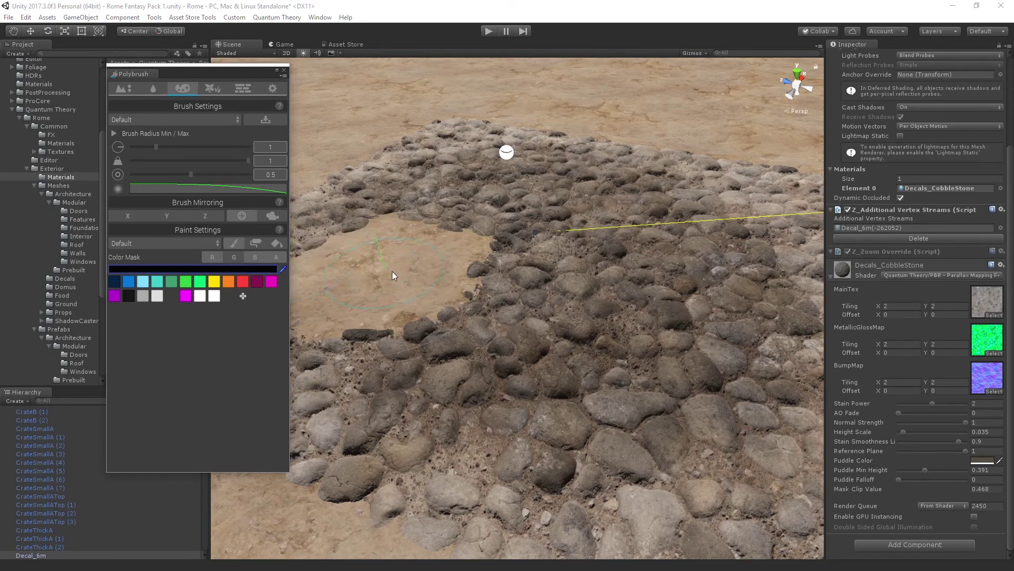
{"action": "left_click_drag", "start_coordinate": [395, 276], "coordinate": [424, 293], "text": "alt"}
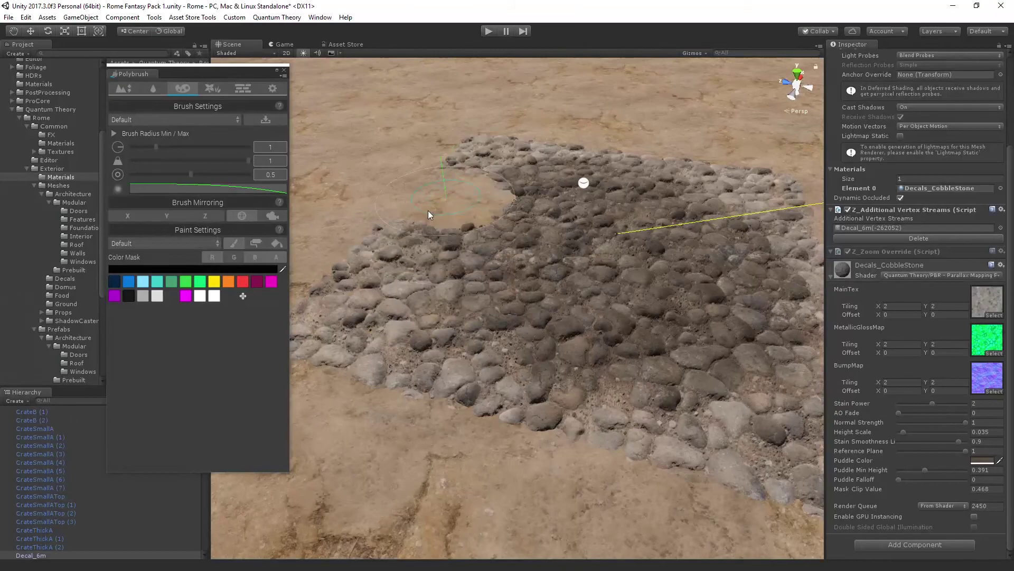
{"action": "key", "text": "ctrl+z"}
{"action": "key", "text": "ctrl+z"}
{"action": "key", "text": "ctrl+z"}
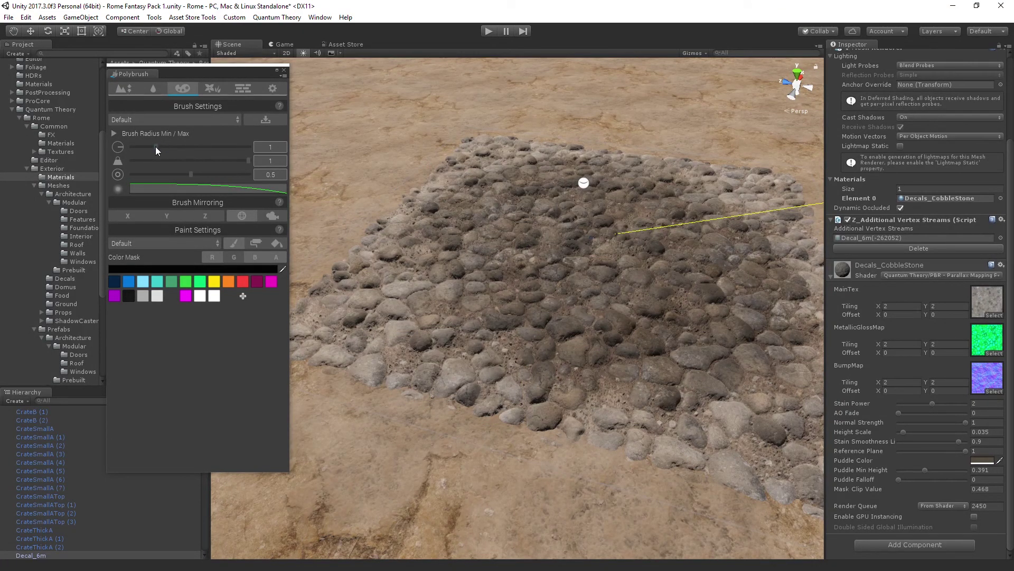
- Reduce the brush radius to about 0.315 and the brush strength to about 0.32 for finer painting on the decal
{"action": "mouse_move", "coordinate": [155, 146]}
{"action": "left_mouse_down"}
{"action": "mouse_move", "coordinate": [140, 147]}
{"action": "mouse_move", "coordinate": [186, 161]}
{"action": "mouse_move", "coordinate": [170, 162]}
{"action": "left_mouse_up"}
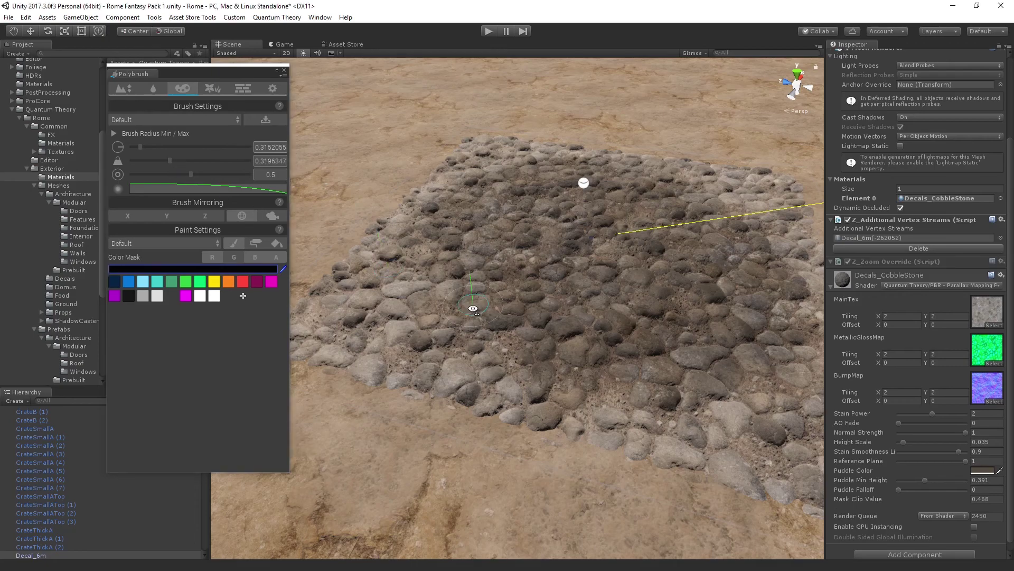
{"action": "left_click_drag", "start_coordinate": [470, 308], "coordinate": [496, 311], "text": "alt"}
{"action": "scroll", "coordinate": [470, 335], "scroll_direction": "up", "scroll_amount": 3}
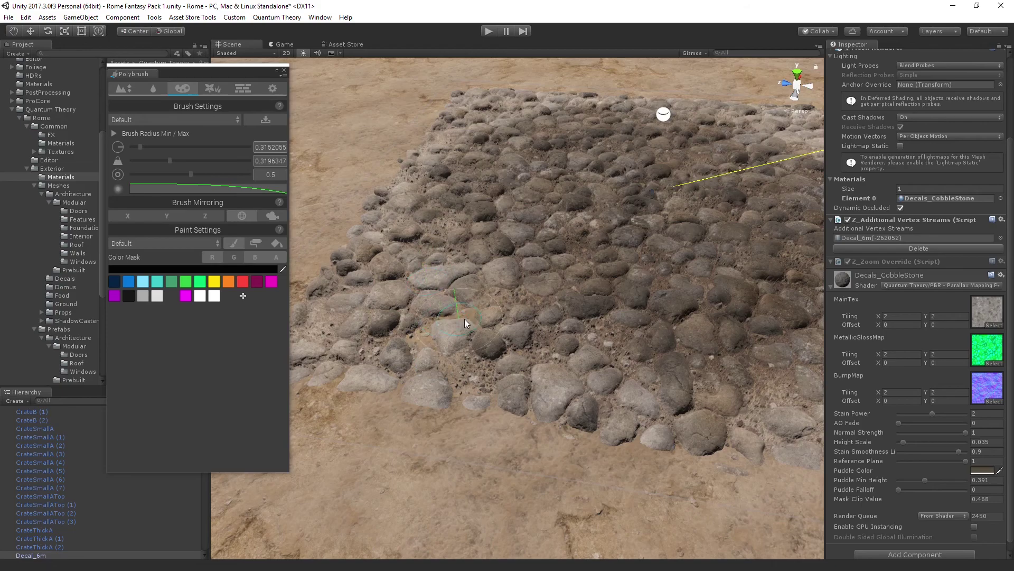
- Paint away cobblestones along the decal's near edge and corner to give it a broken, irregular outline with scattered stones
{"action": "left_click_drag", "start_coordinate": [413, 305], "coordinate": [449, 268]}
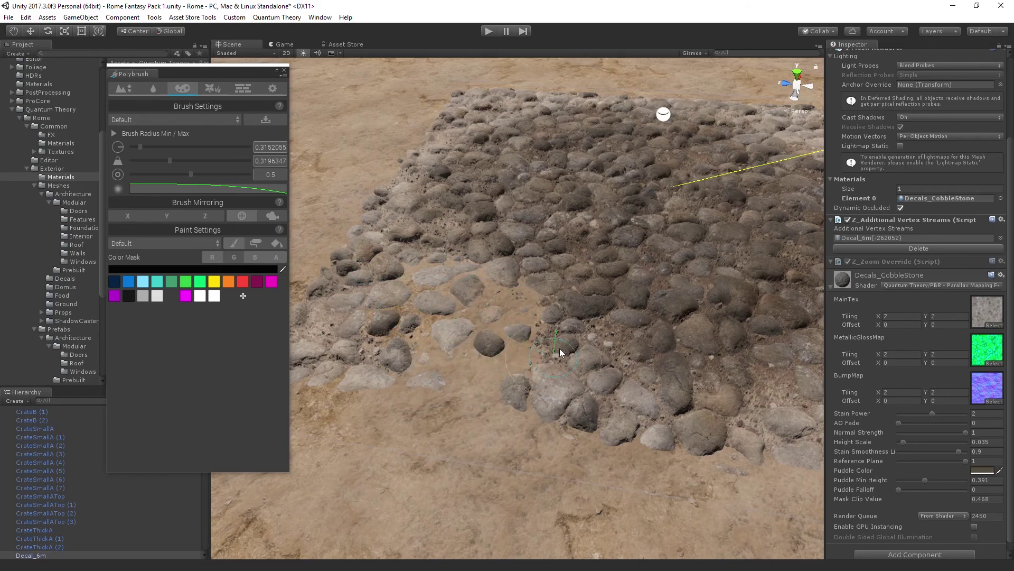
{"action": "left_click_drag", "start_coordinate": [392, 263], "coordinate": [379, 347]}
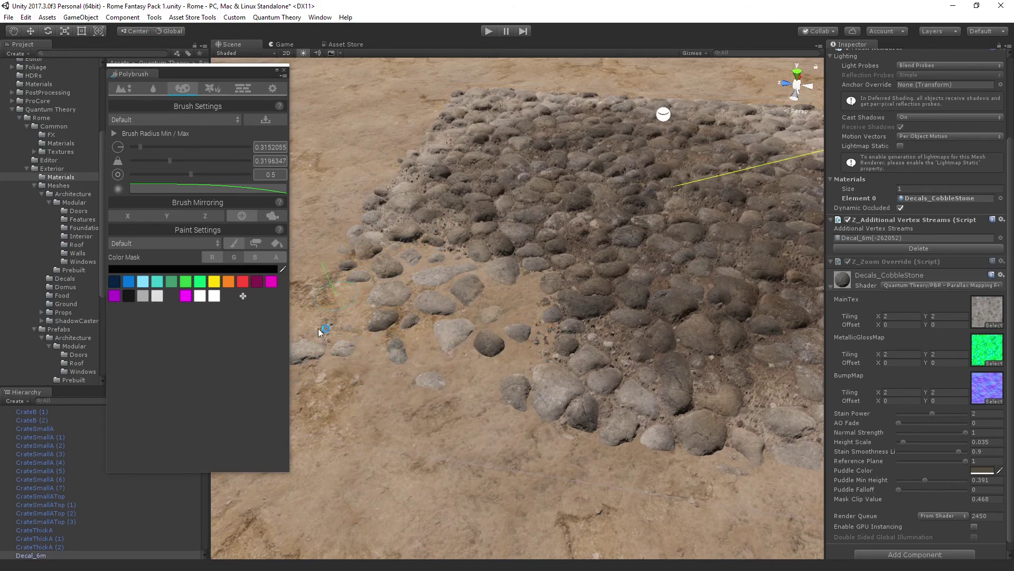
{"action": "right_click_drag", "start_coordinate": [539, 367], "coordinate": [475, 355]}
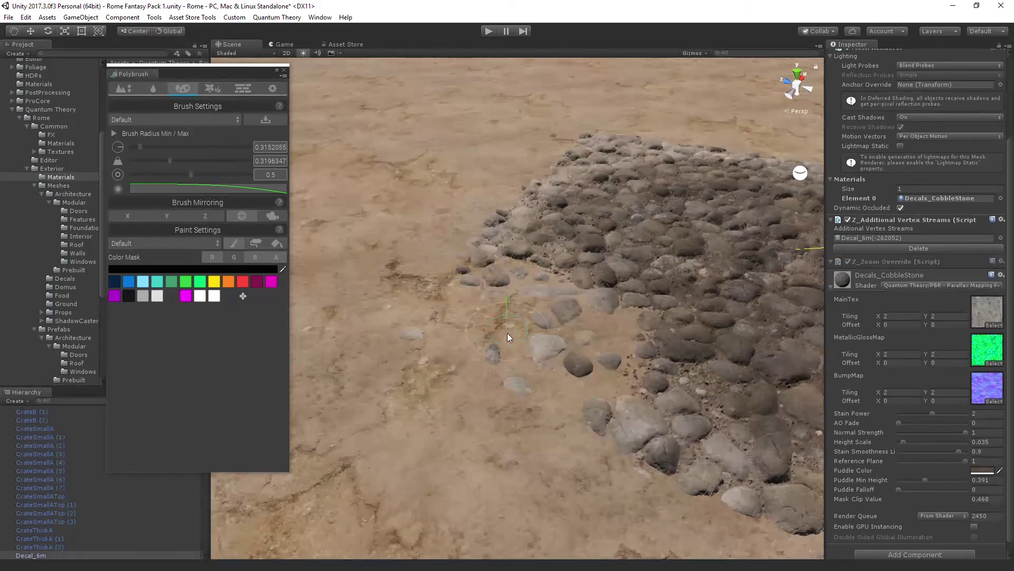
{"action": "key", "text": "f"}
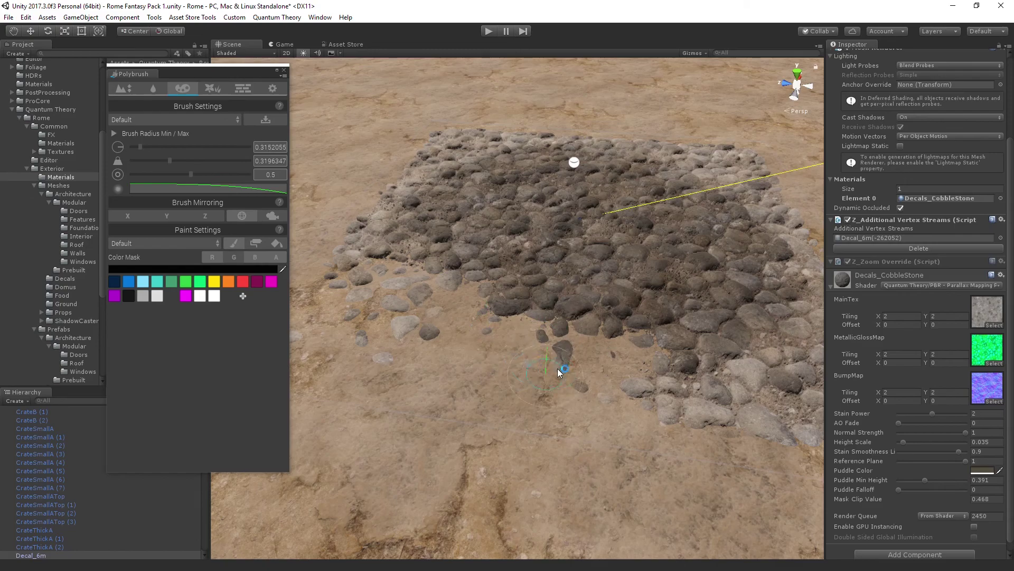
{"action": "left_click_drag", "start_coordinate": [561, 358], "coordinate": [452, 238], "text": "alt"}
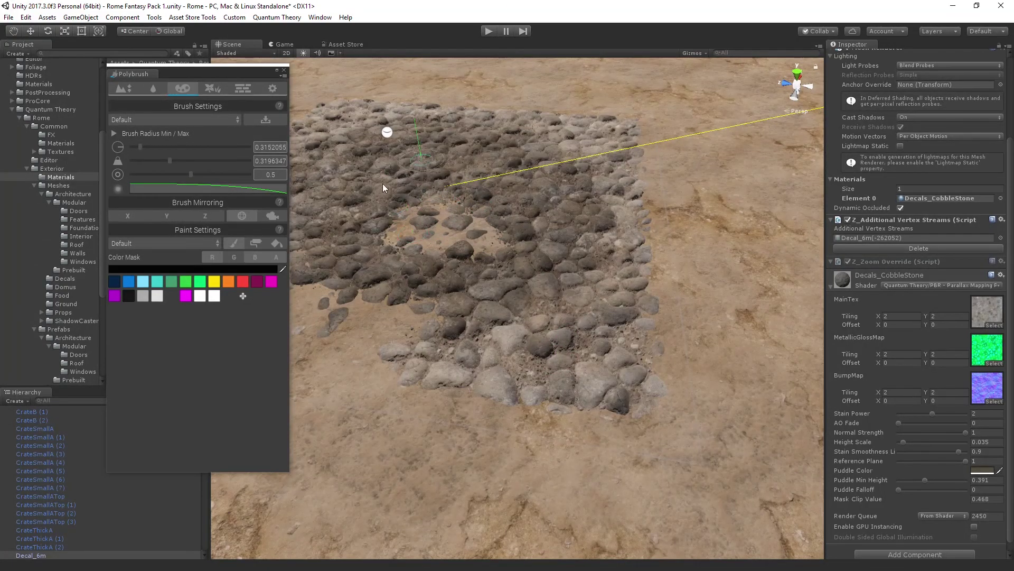
- Paint away cobblestone patches in the middle of the decal and along its side edge to expose the sand
{"action": "right_click_drag", "start_coordinate": [568, 171], "coordinate": [521, 232]}
{"action": "left_click_drag", "start_coordinate": [533, 263], "coordinate": [579, 424], "text": "alt"}
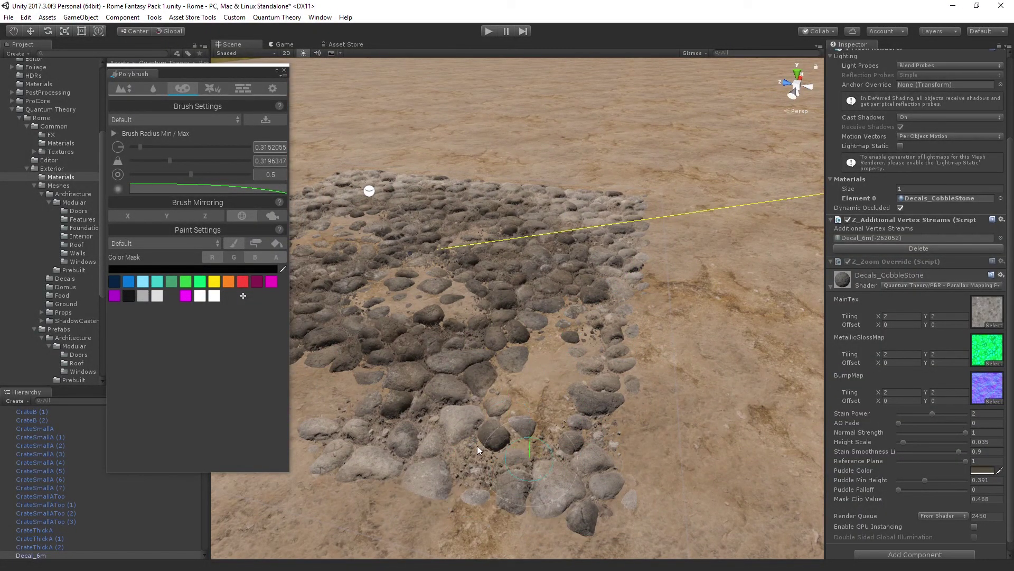
{"action": "left_click_drag", "start_coordinate": [417, 423], "coordinate": [450, 382], "text": "alt"}
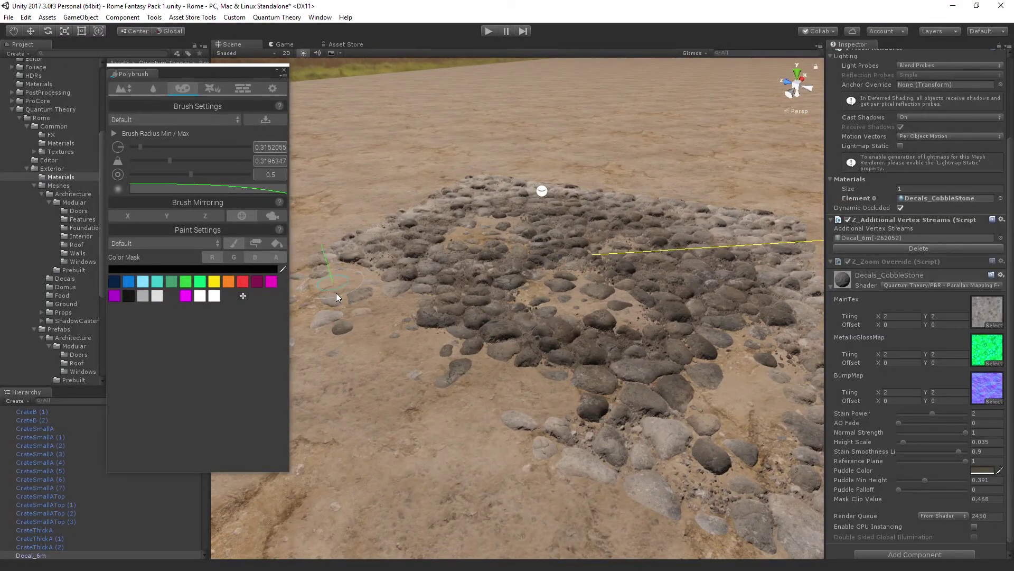
{"action": "mouse_move", "coordinate": [481, 300]}
{"action": "right_mouse_down"}
{"action": "mouse_move", "coordinate": [505, 296]}
{"action": "mouse_move", "coordinate": [491, 290]}
{"action": "right_mouse_up"}
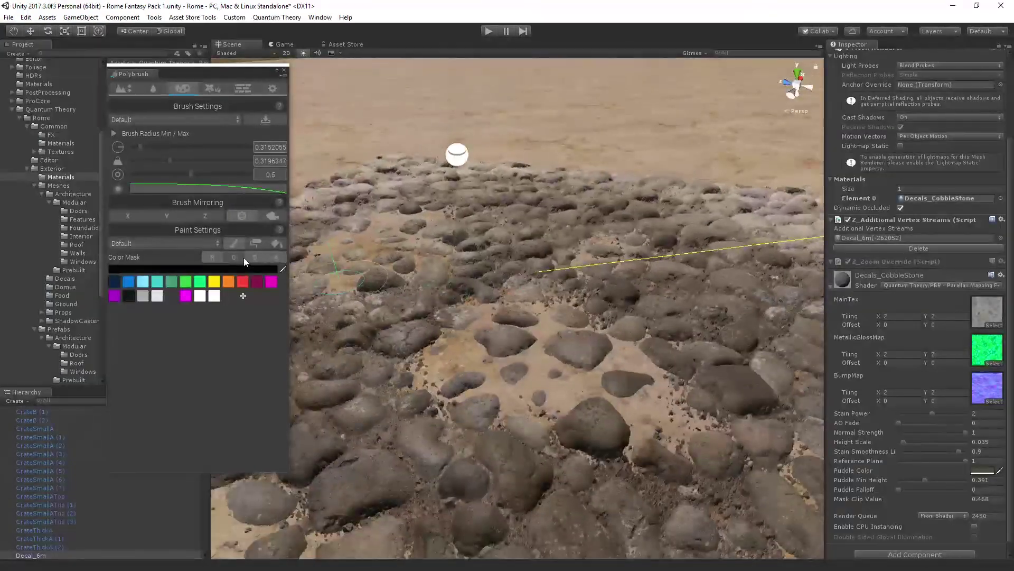
- Adjust the color mask channels, set the brush strength to 1, and paint muddy puddles between the cobblestones
{"action": "left_click", "coordinate": [233, 258]}
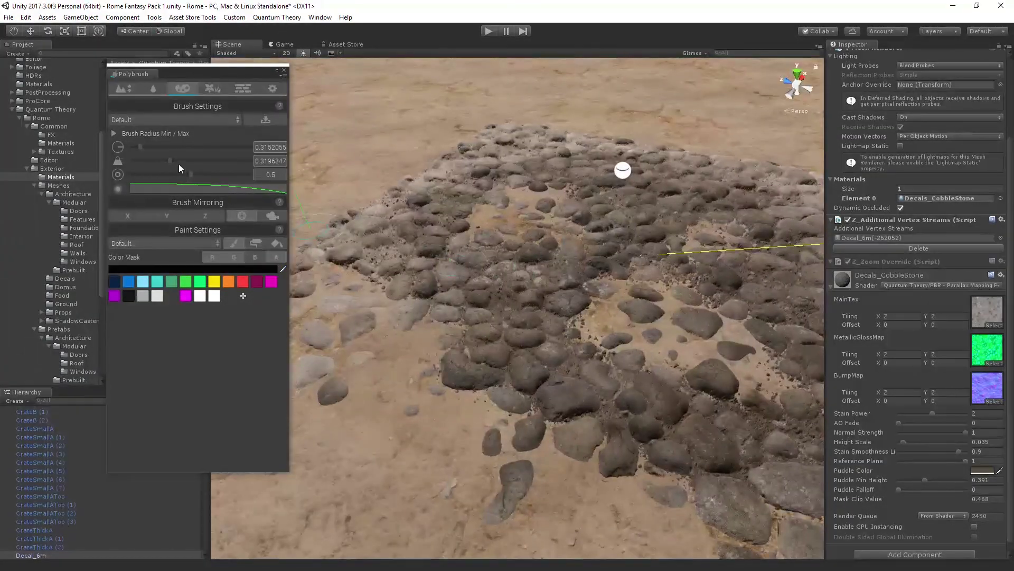
{"action": "left_click_drag", "start_coordinate": [173, 160], "coordinate": [274, 165]}
{"action": "left_click_drag", "start_coordinate": [534, 256], "coordinate": [537, 285], "text": "alt"}
{"action": "left_click_drag", "start_coordinate": [396, 339], "coordinate": [441, 348], "text": "alt"}
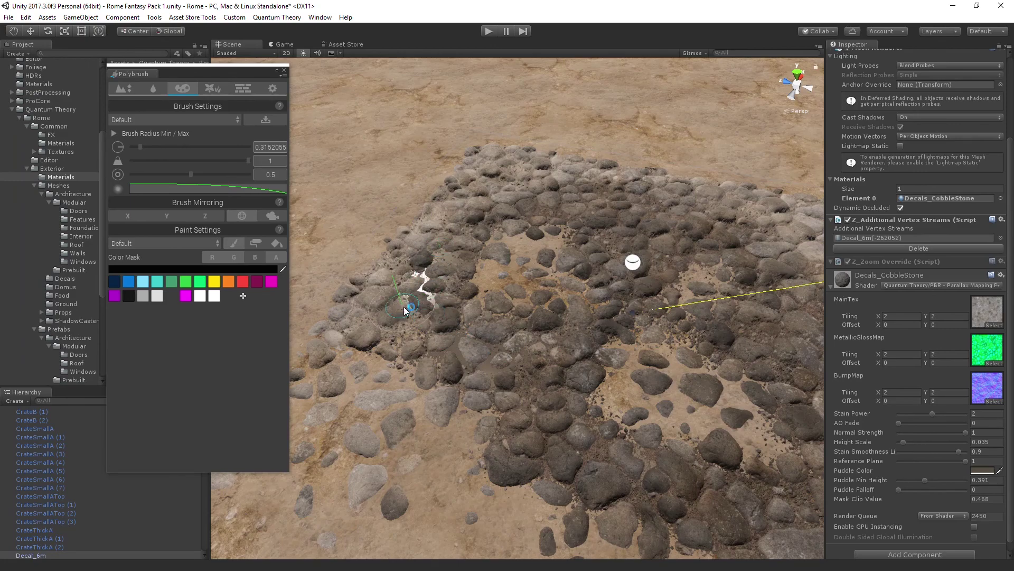
{"action": "left_click_drag", "start_coordinate": [401, 312], "coordinate": [501, 199]}
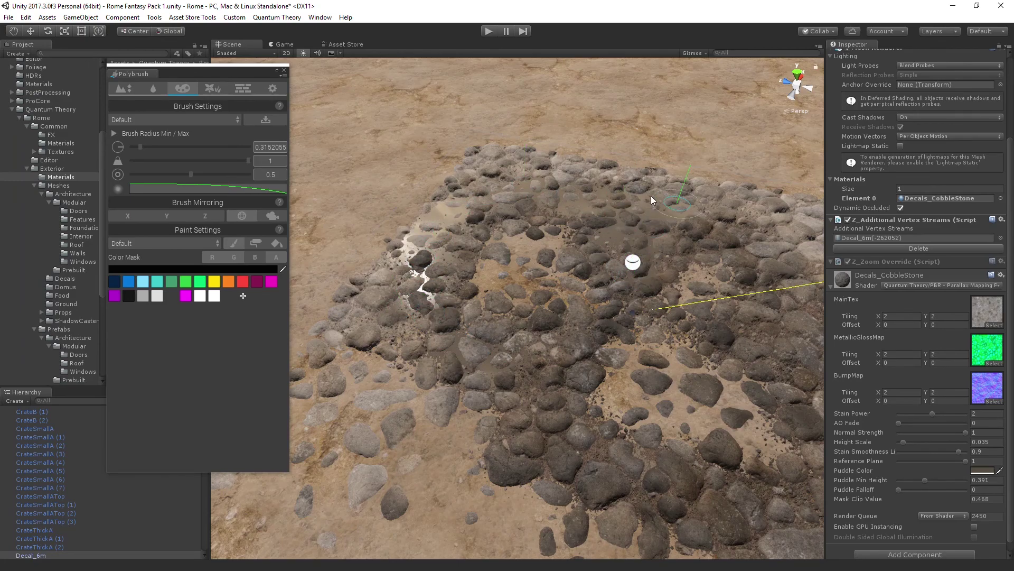
{"action": "left_click_drag", "start_coordinate": [452, 357], "coordinate": [474, 312], "text": "alt"}
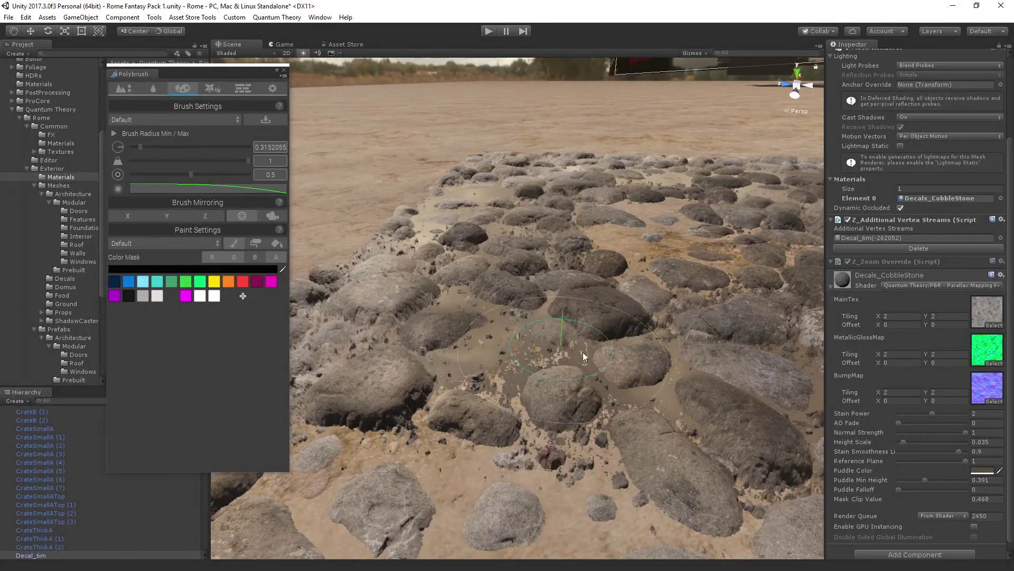
{"action": "mouse_move", "coordinate": [560, 314]}
{"action": "left_mouse_down", "text": "alt"}
{"action": "mouse_move", "coordinate": [586, 330]}
{"action": "mouse_move", "coordinate": [528, 319]}
{"action": "mouse_move", "coordinate": [294, 323]}
{"action": "mouse_move", "coordinate": [549, 344]}
{"action": "mouse_move", "coordinate": [509, 347]}
{"action": "mouse_move", "coordinate": [561, 312]}
{"action": "left_mouse_up", "text": "alt"}
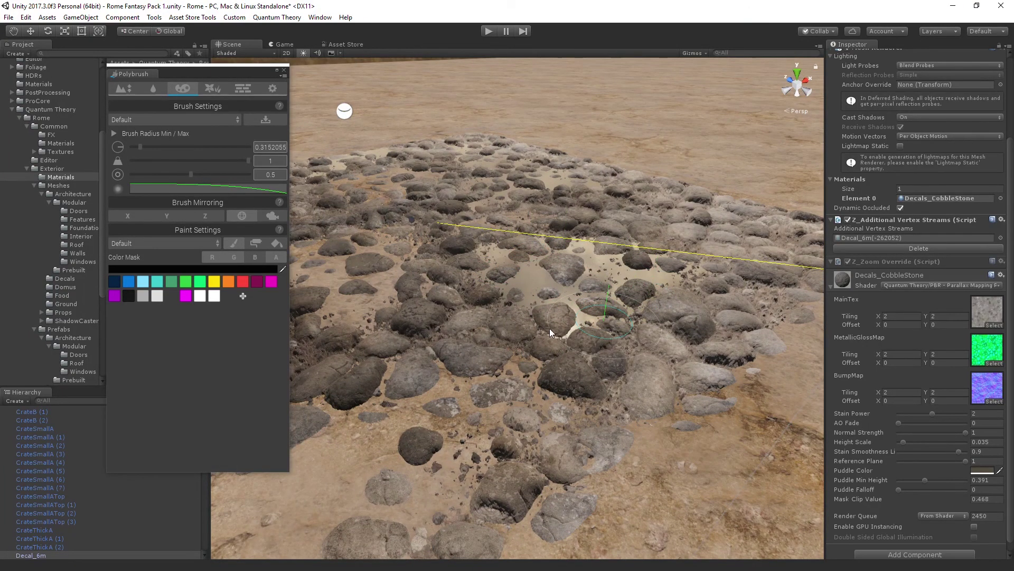
- Set Puddle Min Height to 0.36 and Height Scale to 0.02 on the Decals_CobbleStone material
{"action": "left_click", "coordinate": [924, 470]}
{"action": "mouse_move", "coordinate": [924, 471]}
{"action": "left_mouse_down"}
{"action": "mouse_move", "coordinate": [914, 468]}
{"action": "mouse_move", "coordinate": [924, 471]}
{"action": "left_mouse_up"}
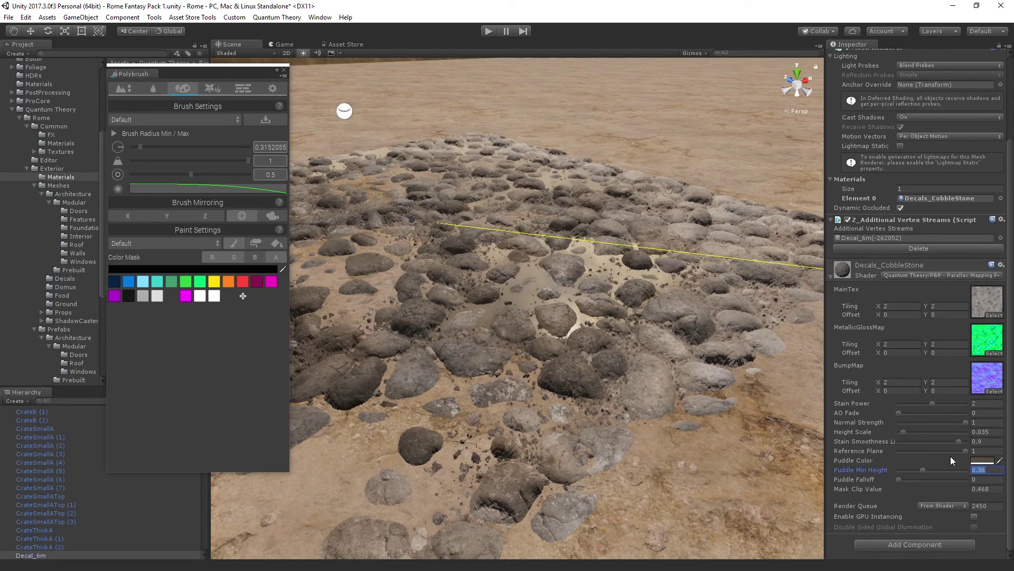
{"action": "left_click_drag", "start_coordinate": [991, 432], "coordinate": [945, 429]}
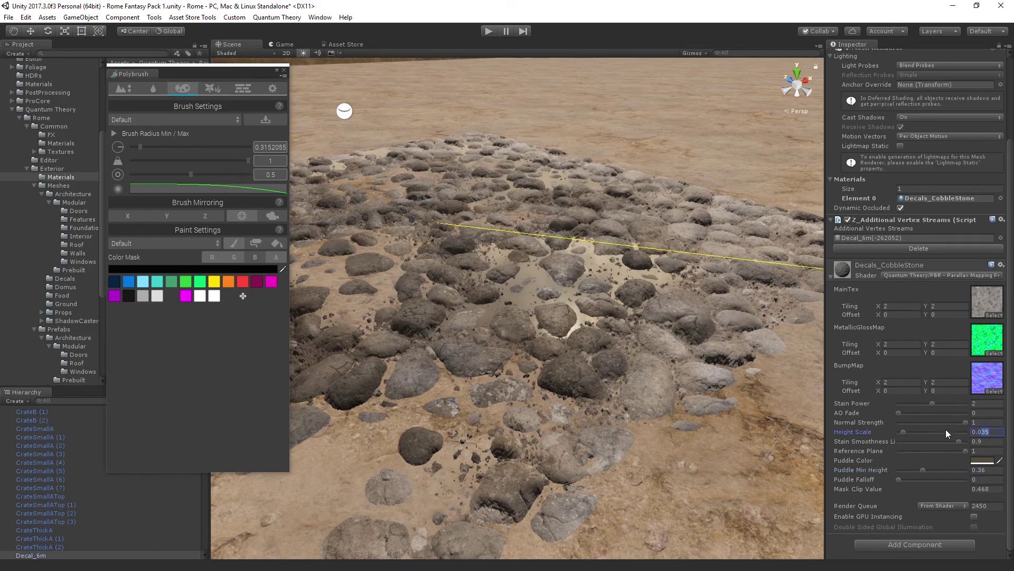
{"action": "type", "text": "0.02"}
{"action": "key", "text": "Return"}
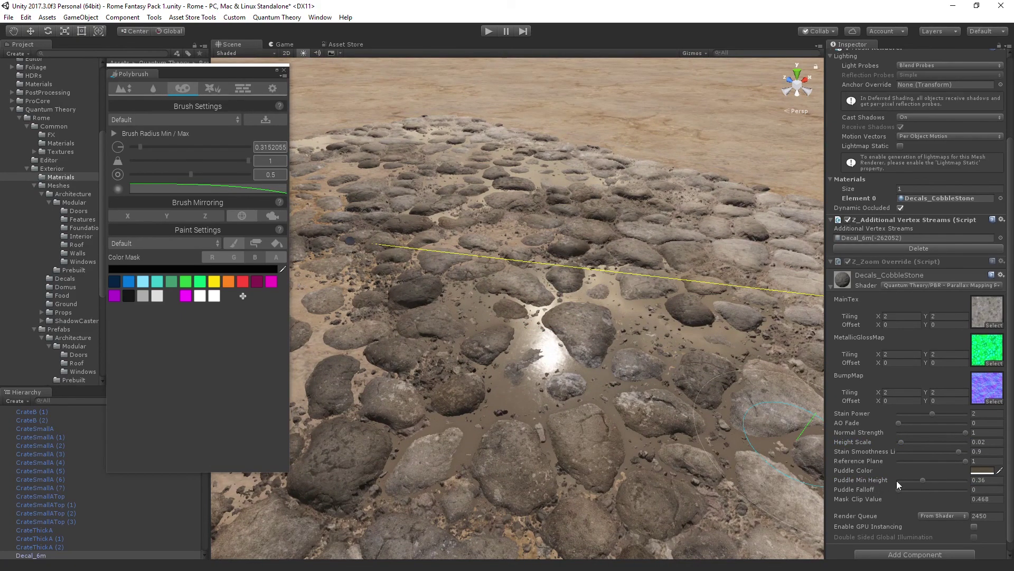
- Raise the material's Puddle Min Height to 0.612 and set Puddle Falloff to about 0.284
{"action": "mouse_move", "coordinate": [923, 480]}
{"action": "left_mouse_down"}
{"action": "mouse_move", "coordinate": [969, 483]}
{"action": "mouse_move", "coordinate": [905, 481]}
{"action": "mouse_move", "coordinate": [984, 478]}
{"action": "mouse_move", "coordinate": [937, 478]}
{"action": "left_mouse_up"}
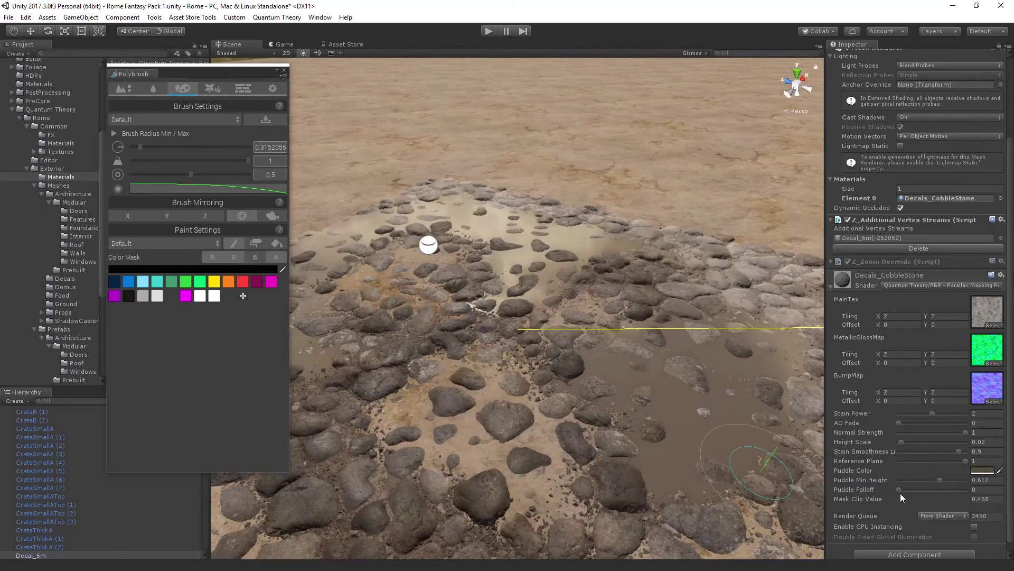
{"action": "mouse_move", "coordinate": [899, 490]}
{"action": "left_mouse_down"}
{"action": "mouse_move", "coordinate": [937, 490]}
{"action": "mouse_move", "coordinate": [898, 490]}
{"action": "mouse_move", "coordinate": [927, 495]}
{"action": "left_mouse_up"}
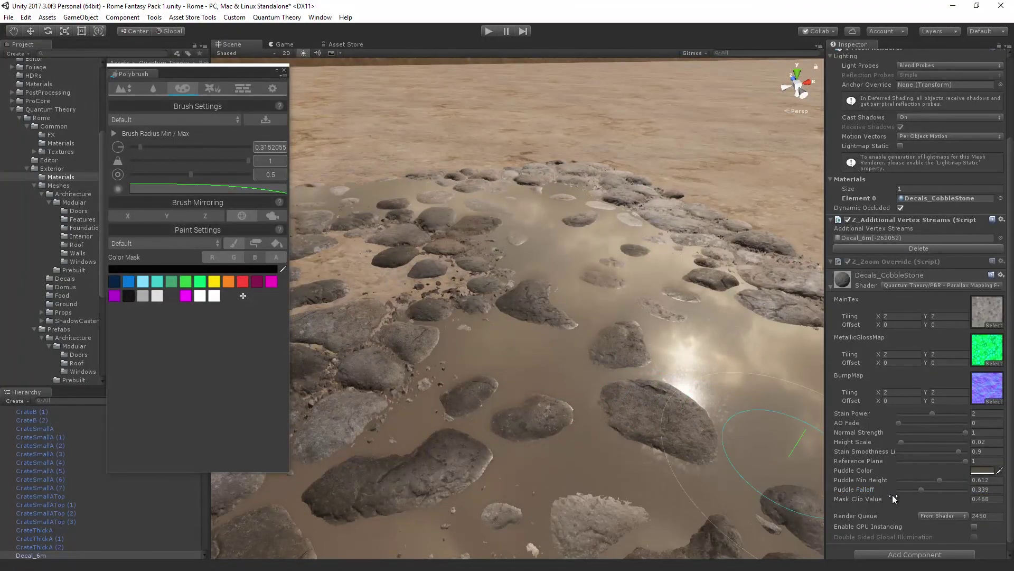
{"action": "mouse_move", "coordinate": [921, 490]}
{"action": "left_mouse_down"}
{"action": "mouse_move", "coordinate": [892, 488]}
{"action": "mouse_move", "coordinate": [962, 495]}
{"action": "mouse_move", "coordinate": [917, 495]}
{"action": "left_mouse_up"}
- Paint glossy wetness onto the cobblestones around the puddles and across the middle of the decal
{"action": "right_click_drag", "start_coordinate": [511, 349], "coordinate": [505, 339]}
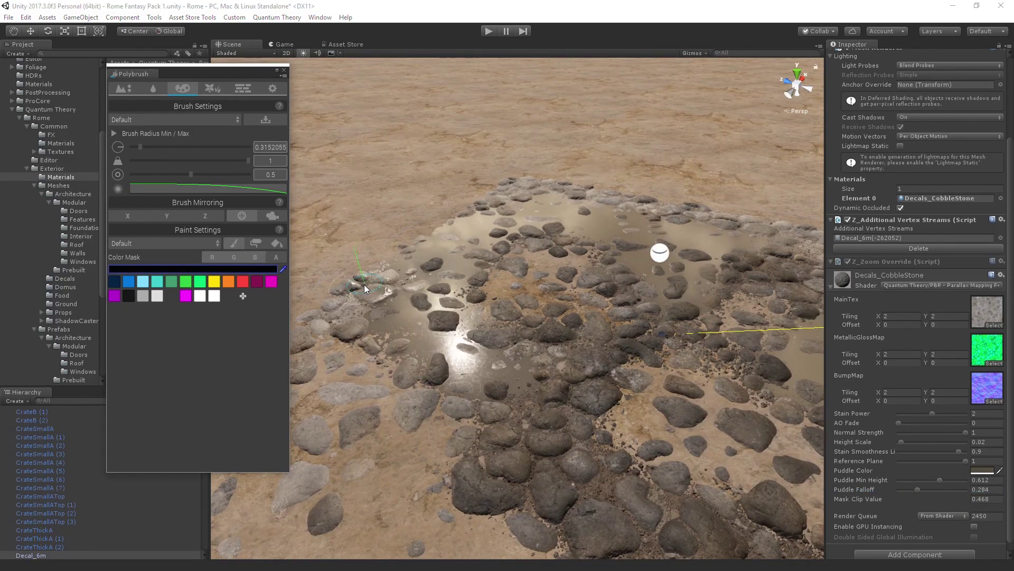
{"action": "left_click_drag", "start_coordinate": [537, 336], "coordinate": [311, 345], "text": "alt"}
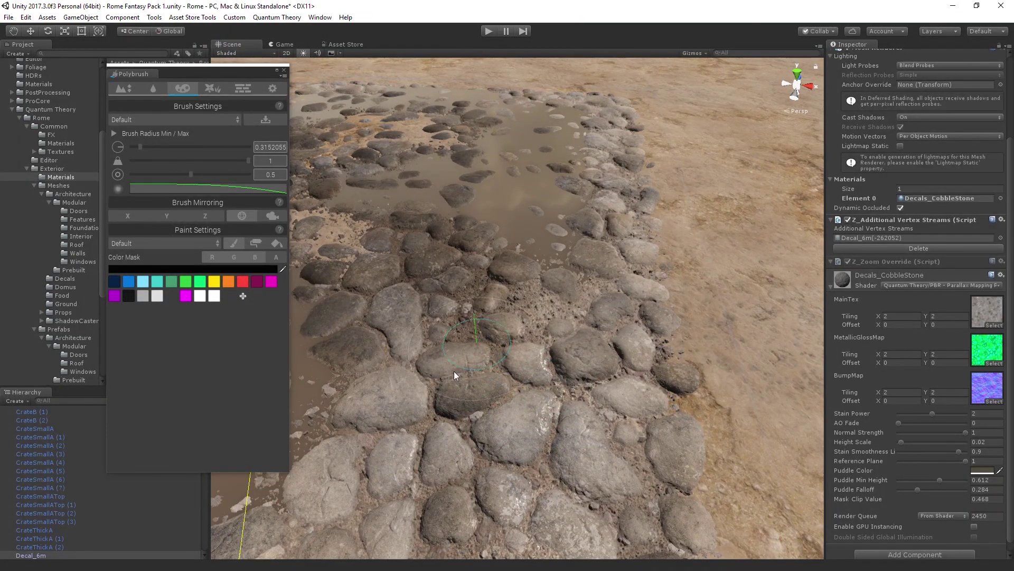
{"action": "left_click_drag", "start_coordinate": [453, 372], "coordinate": [740, 353], "text": "alt"}
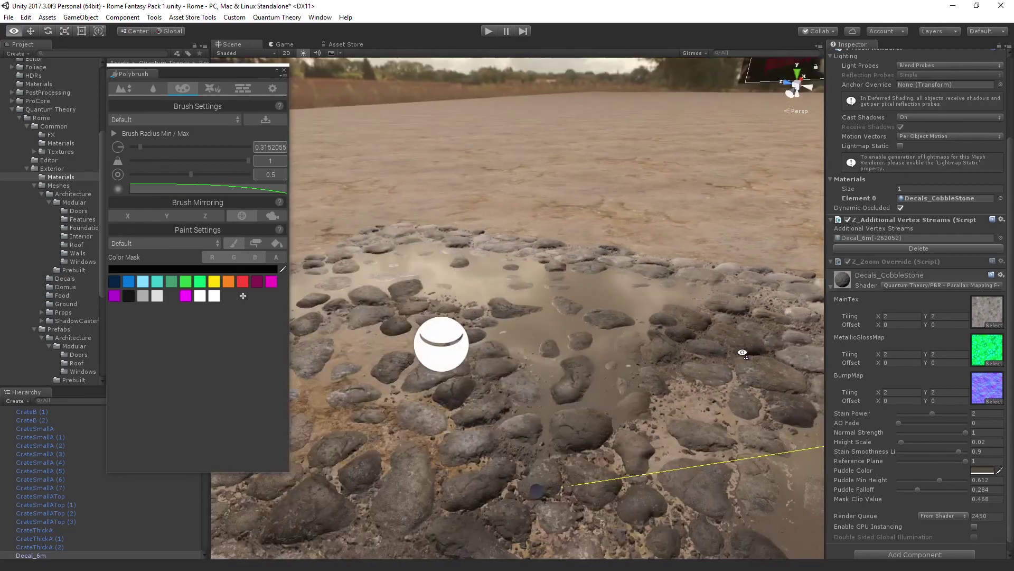
{"action": "mouse_move", "coordinate": [626, 319]}
{"action": "left_mouse_down"}
{"action": "mouse_move", "coordinate": [516, 296]}
{"action": "mouse_move", "coordinate": [444, 259]}
{"action": "mouse_move", "coordinate": [497, 294]}
{"action": "left_mouse_up"}
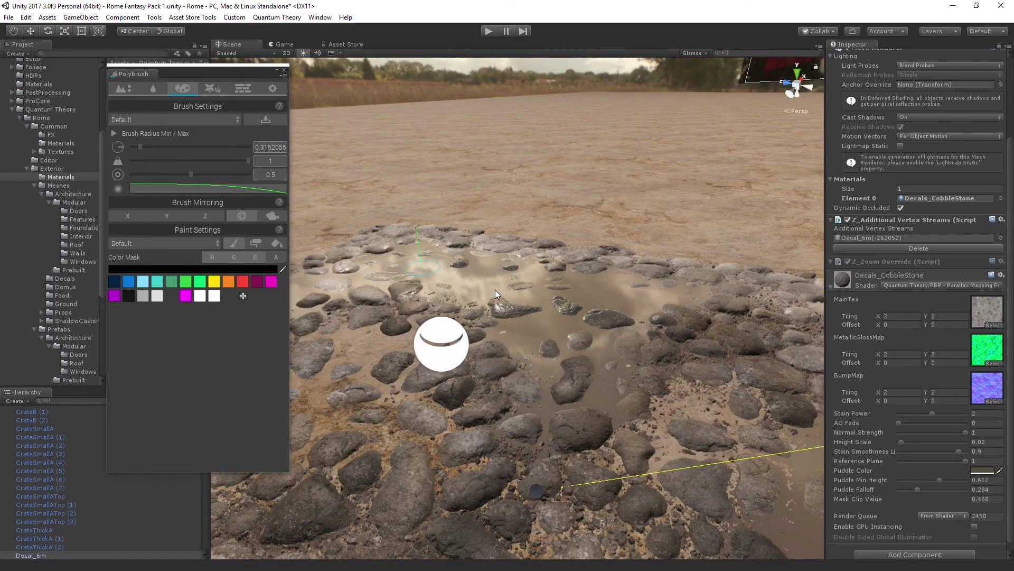
{"action": "mouse_move", "coordinate": [567, 337]}
{"action": "left_mouse_down", "text": "alt"}
{"action": "mouse_move", "coordinate": [611, 362]}
{"action": "mouse_move", "coordinate": [528, 370]}
{"action": "mouse_move", "coordinate": [539, 340]}
{"action": "mouse_move", "coordinate": [572, 319]}
{"action": "mouse_move", "coordinate": [514, 385]}
{"action": "mouse_move", "coordinate": [580, 276]}
{"action": "mouse_move", "coordinate": [584, 331]}
{"action": "mouse_move", "coordinate": [628, 349]}
{"action": "mouse_move", "coordinate": [523, 312]}
{"action": "left_mouse_up", "text": "alt"}
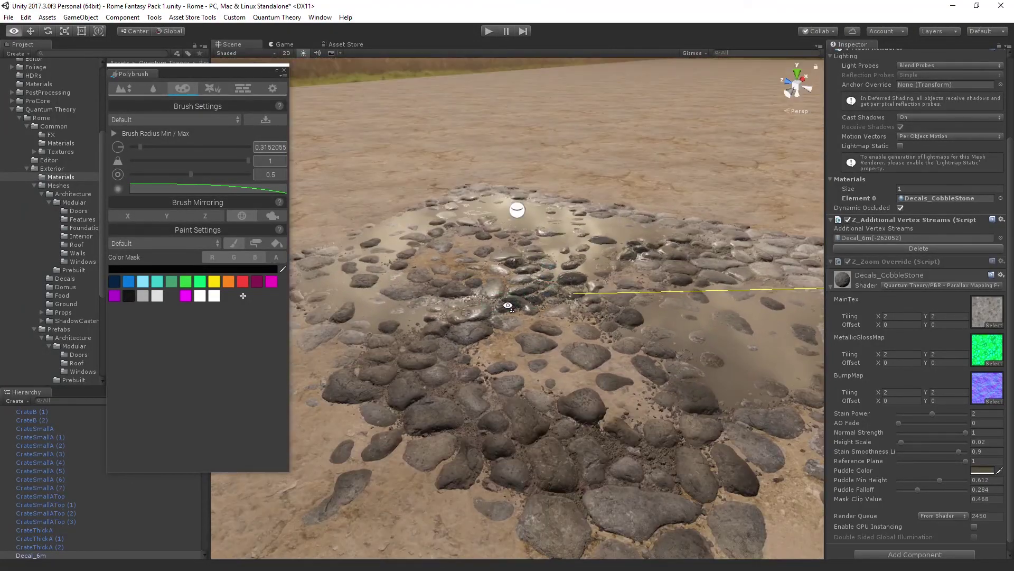
- Switch to the Move tool, close Polybrush, and apply the Decals_CragglyRock material to the painted decal
{"action": "key", "text": "w"}
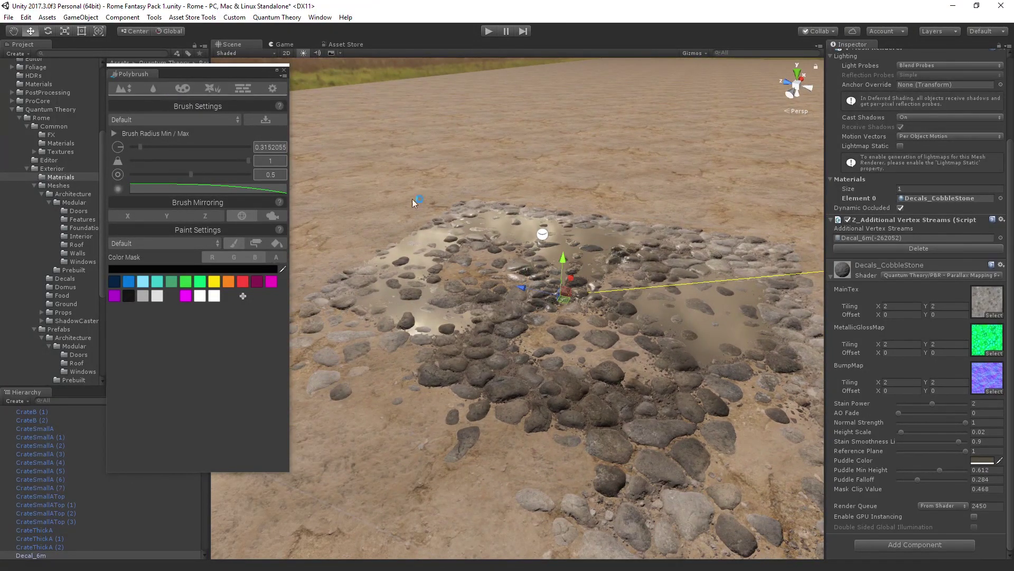
{"action": "left_click", "coordinate": [285, 71]}
{"action": "left_click", "coordinate": [916, 199]}
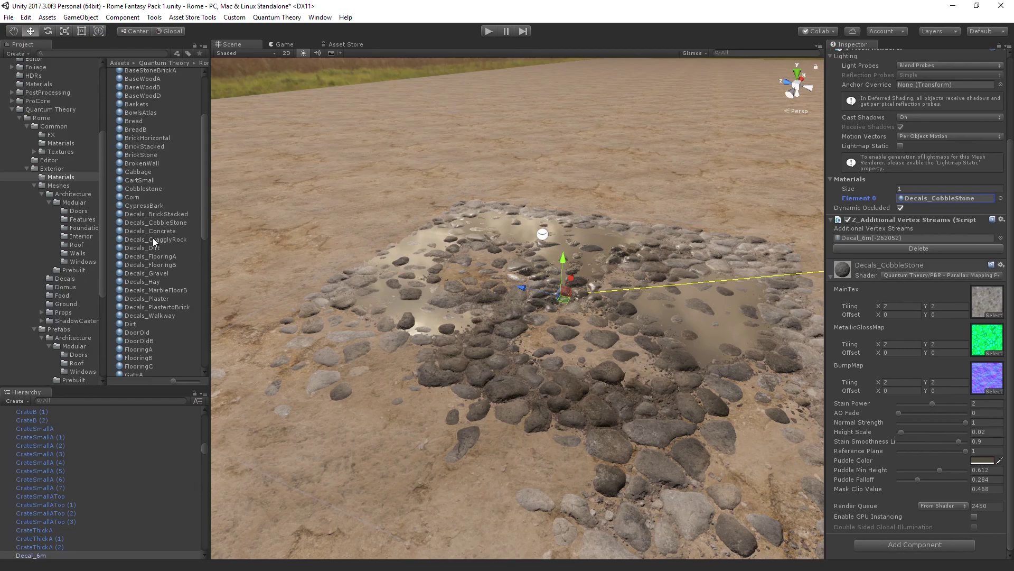
{"action": "left_click_drag", "start_coordinate": [153, 239], "coordinate": [563, 313]}
{"action": "right_click_drag", "start_coordinate": [564, 314], "coordinate": [632, 330]}
{"action": "mouse_move", "coordinate": [506, 335]}
{"action": "right_mouse_down"}
{"action": "mouse_move", "coordinate": [425, 334]}
{"action": "mouse_move", "coordinate": [518, 328]}
{"action": "right_mouse_up"}
{"action": "scroll", "coordinate": [537, 305], "scroll_direction": "down", "scroll_amount": 3}
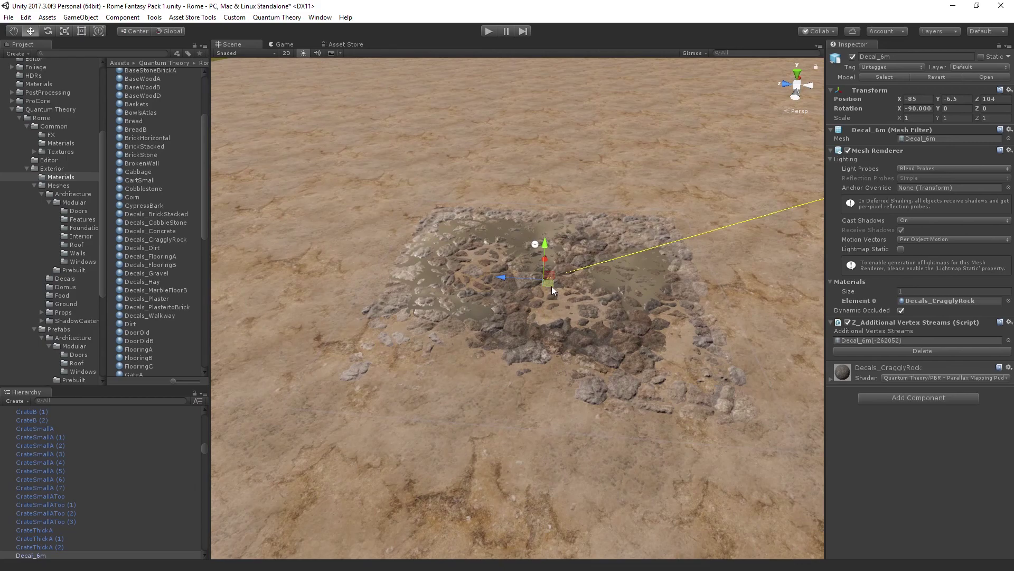
- Duplicate the Decal_6m object and move the copy beside the original, to about X -79, Z 103.5
{"action": "key", "text": "ctrl+d"}
{"action": "left_click_drag", "start_coordinate": [552, 286], "coordinate": [562, 164]}
{"action": "right_click_drag", "start_coordinate": [563, 164], "coordinate": [547, 137]}
{"action": "key", "text": "w"}
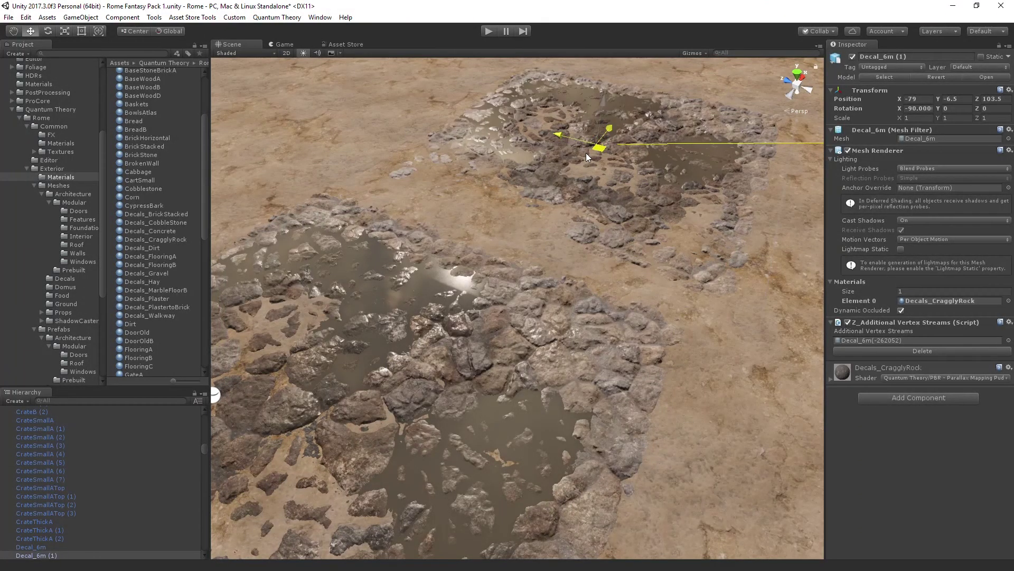